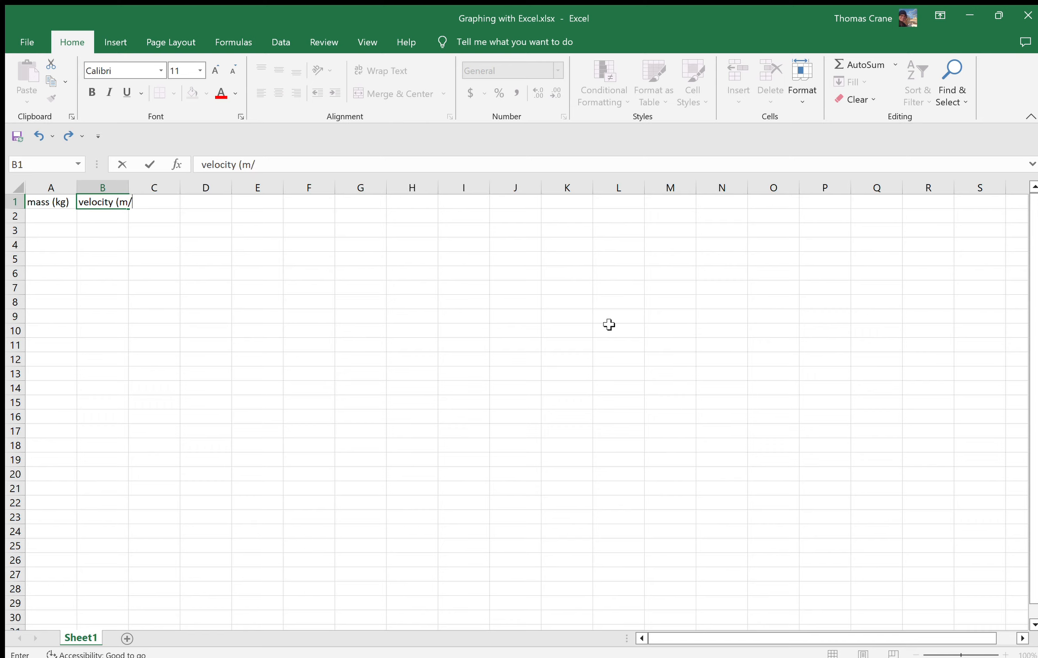
# Complete the header of column B in cell B1 as velocity (m/s)
pyautogui.press('Return')
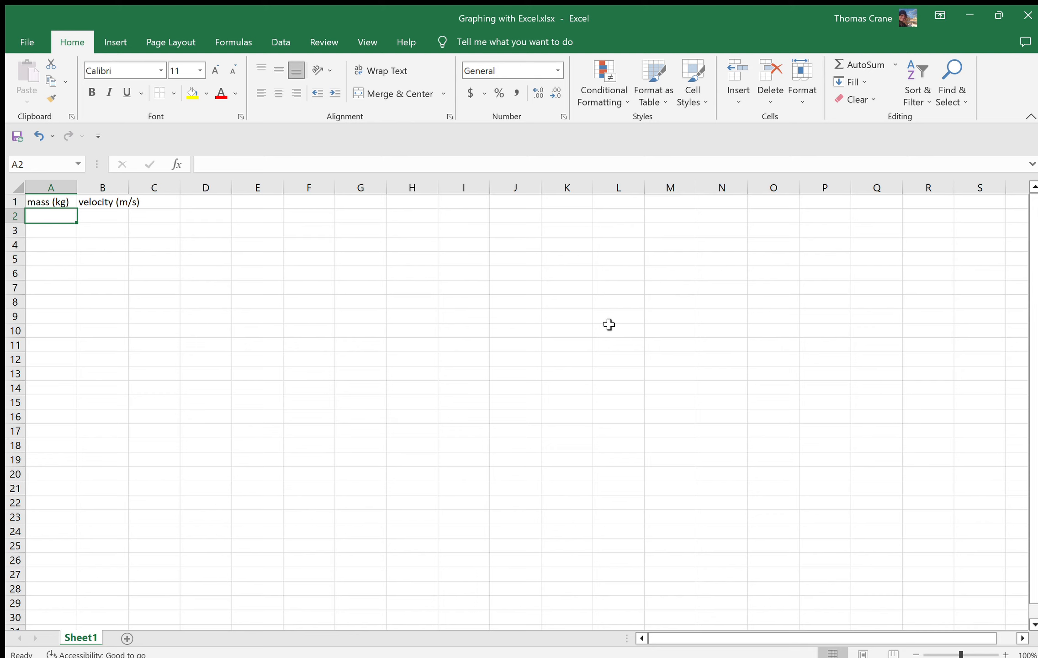
pyautogui.press('Up')
pyautogui.press('Right')
pyautogui.press('Left')
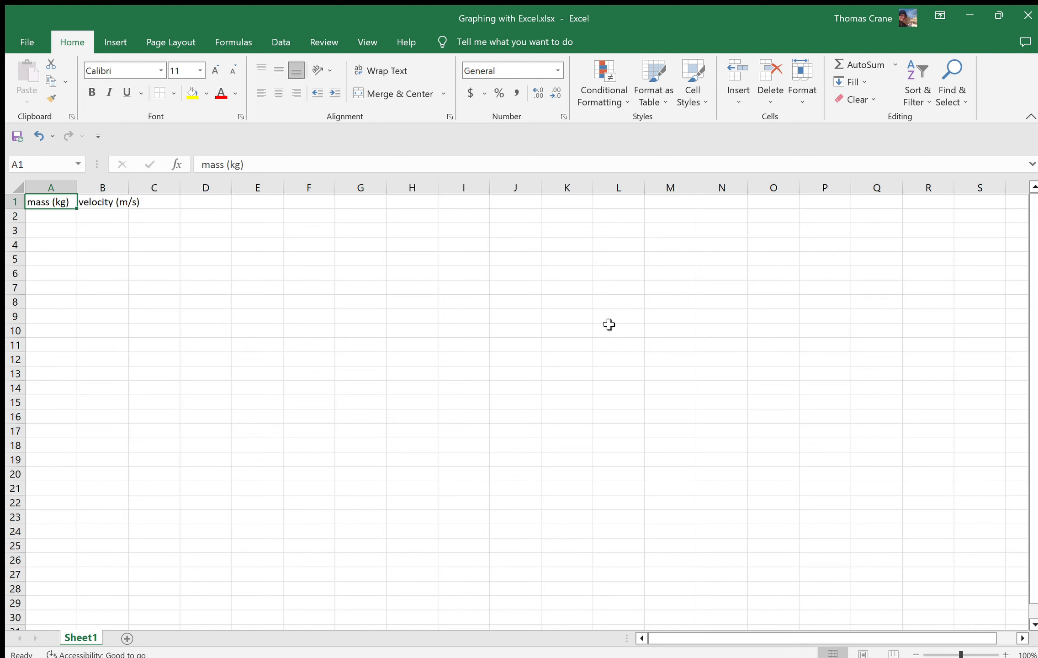
pyautogui.press('Right')
pyautogui.press('Left')
pyautogui.press('Right')
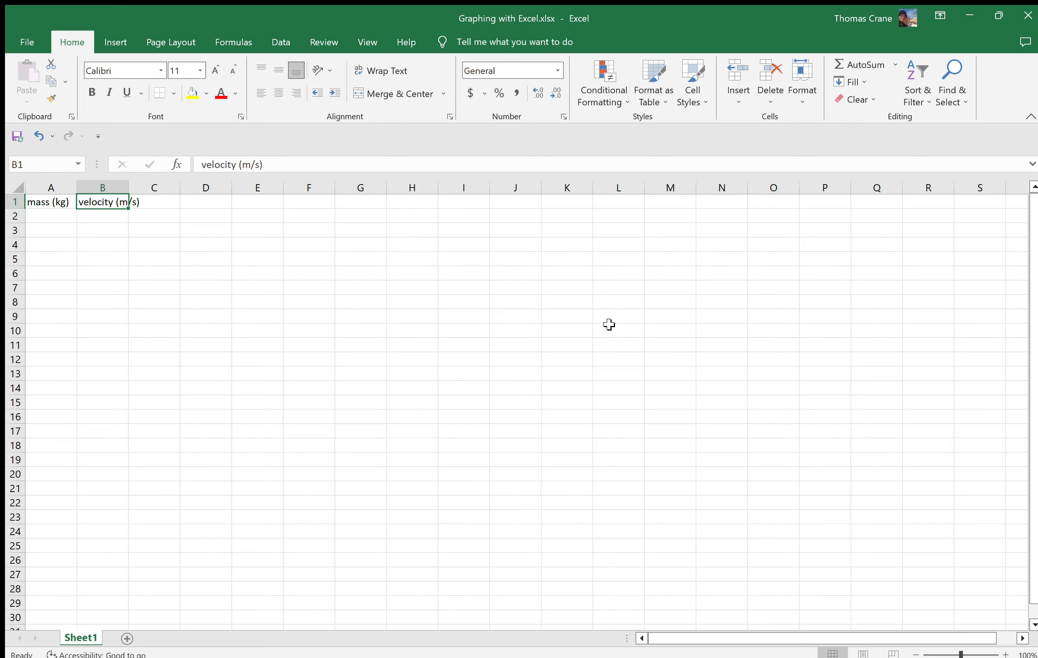
pyautogui.press('Left')
pyautogui.press('Right')
# Enter the masses 1.0, 2.0 and 3.0 in cells A2 to A4
pyautogui.press('Down')
pyautogui.press('Left')
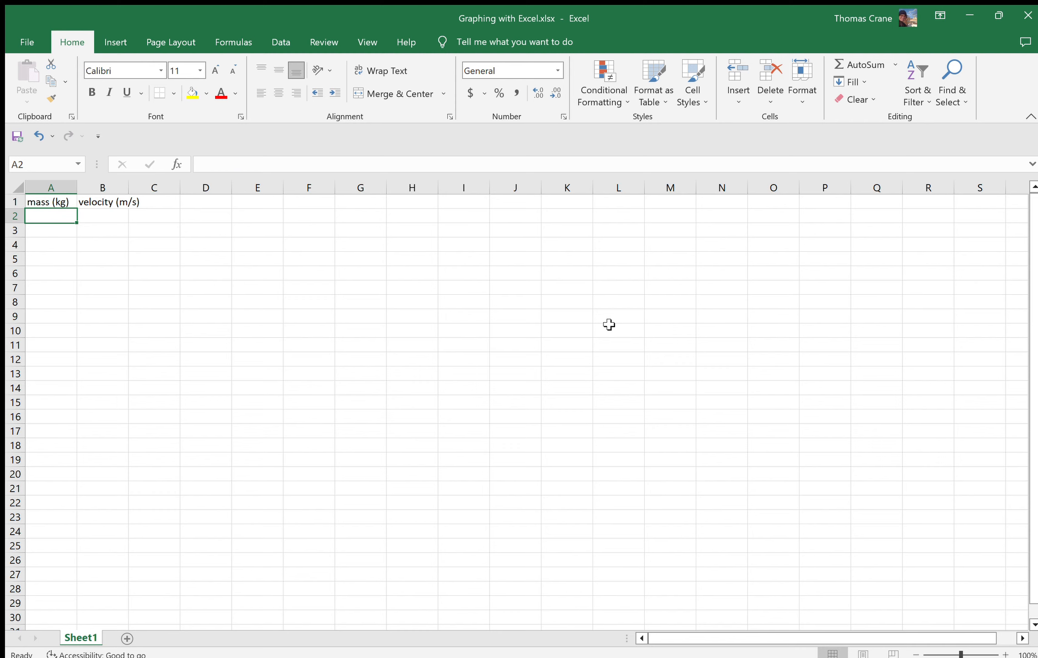
pyautogui.write('1.0')
pyautogui.press('Return')
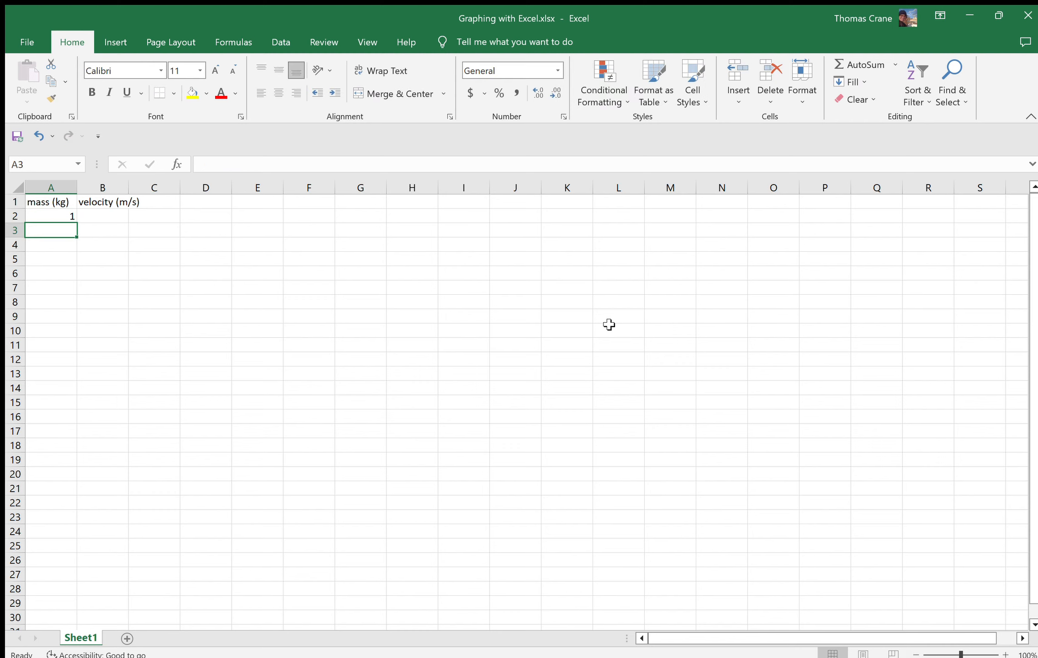
pyautogui.write('2.0')
pyautogui.press('Return')
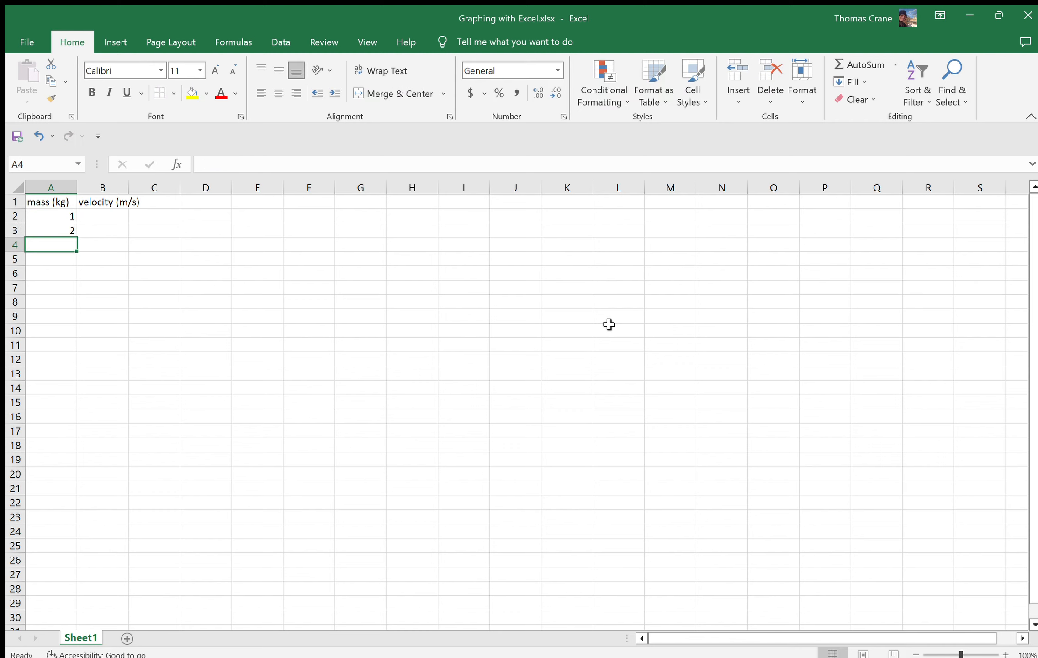
pyautogui.write('3.0')
pyautogui.press('Return')
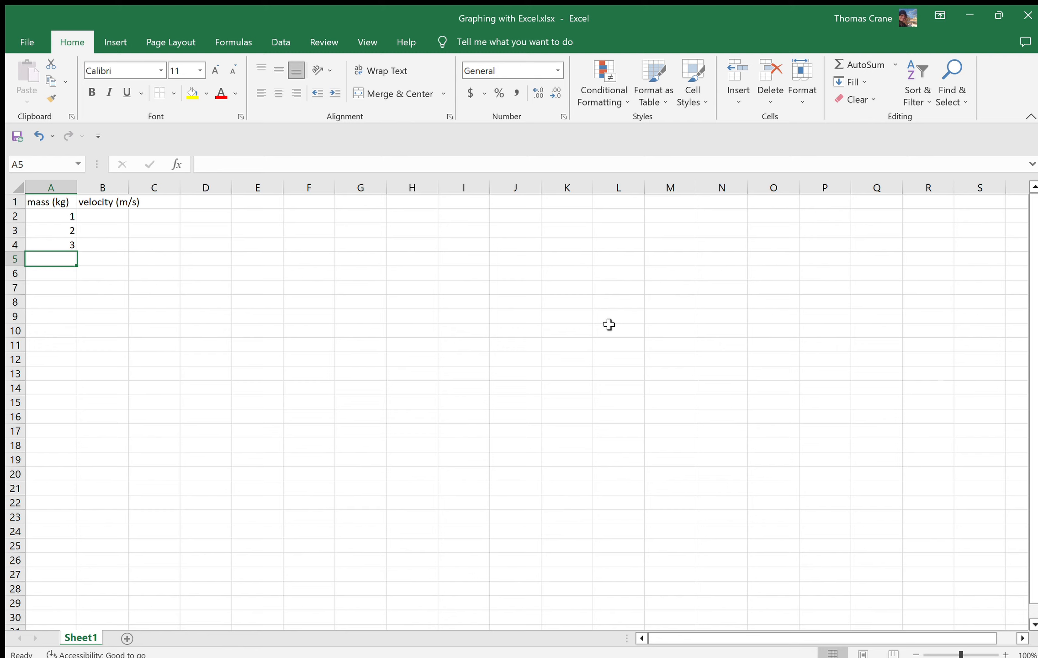
# Format cells A2:A15 in the mass column as Number with one decimal place
pyautogui.click(51, 216)
pyautogui.hotkey('shift', 'Down')
pyautogui.hotkey('shift', 'Down')
pyautogui.hotkey('shift', 'Down')
pyautogui.hotkey('shift', 'Down')
pyautogui.hotkey('shift', 'Down')
pyautogui.hotkey('shift', 'Down')
pyautogui.hotkey('shift', 'Down')
pyautogui.hotkey('shift', 'Down')
pyautogui.hotkey('shift', 'Down')
pyautogui.hotkey('shift', 'Down')
pyautogui.hotkey('shift', 'Down')
pyautogui.hotkey('shift', 'Down')
pyautogui.hotkey('shift', 'Down')
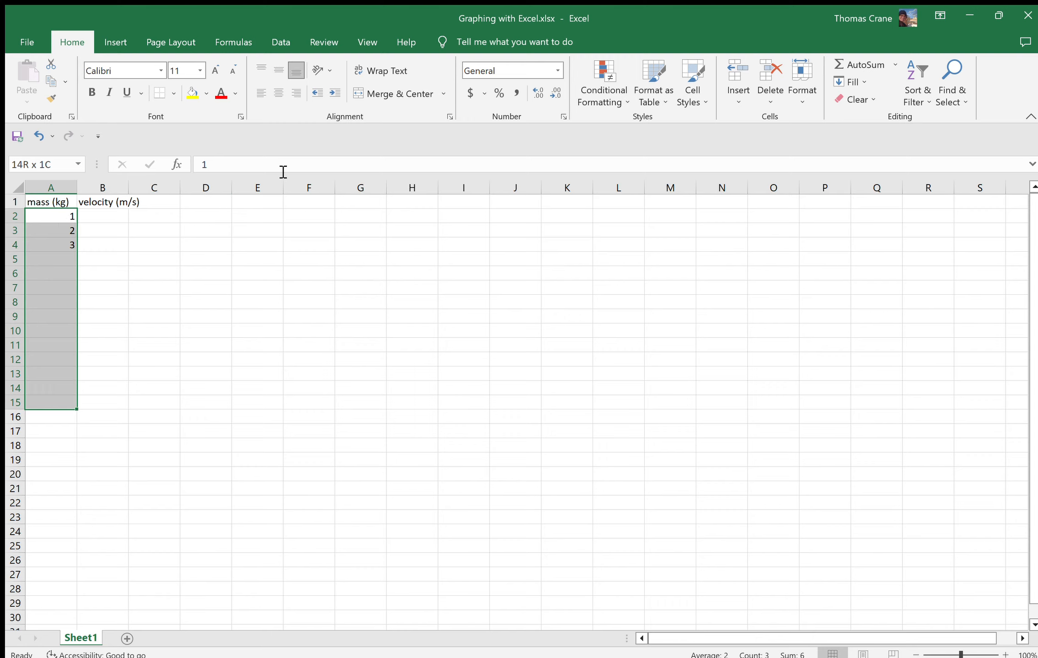
pyautogui.click(559, 70)
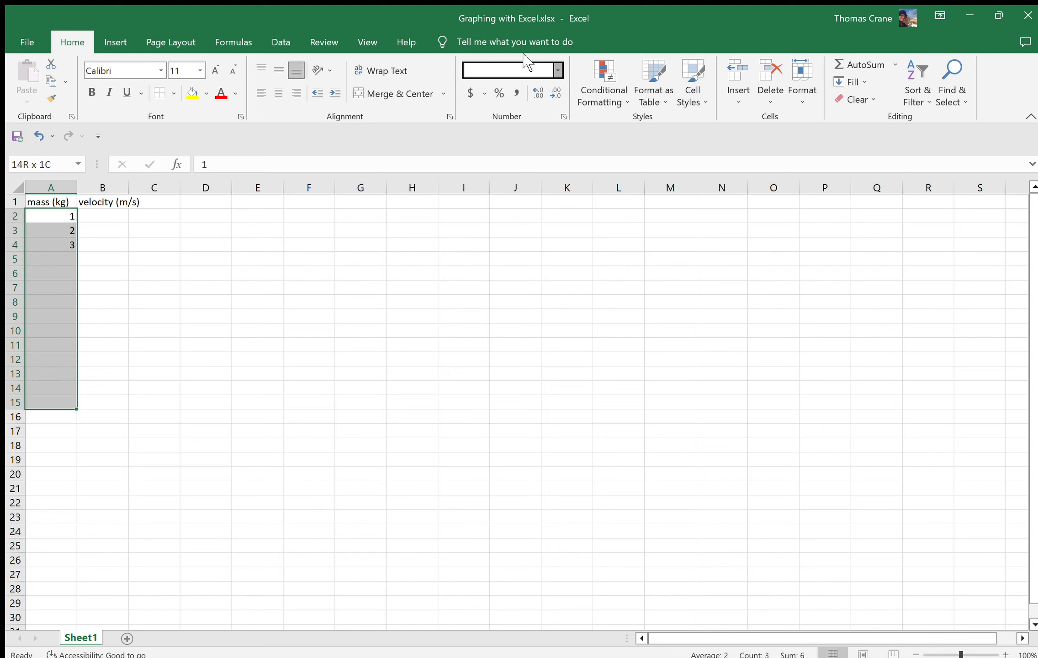
pyautogui.click(538, 132)
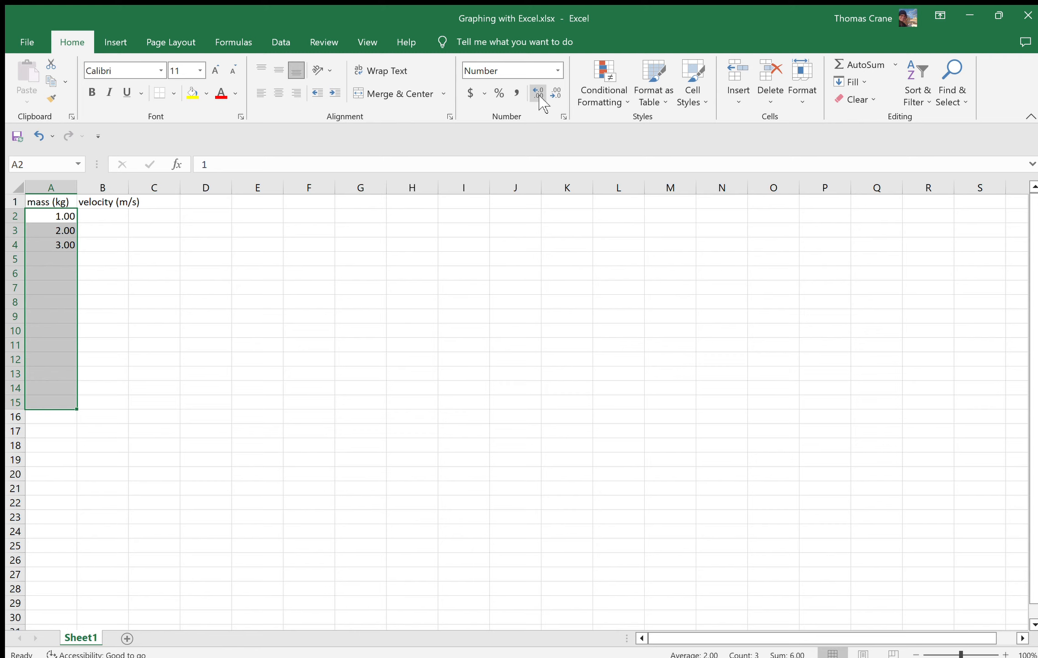
pyautogui.click(539, 94)
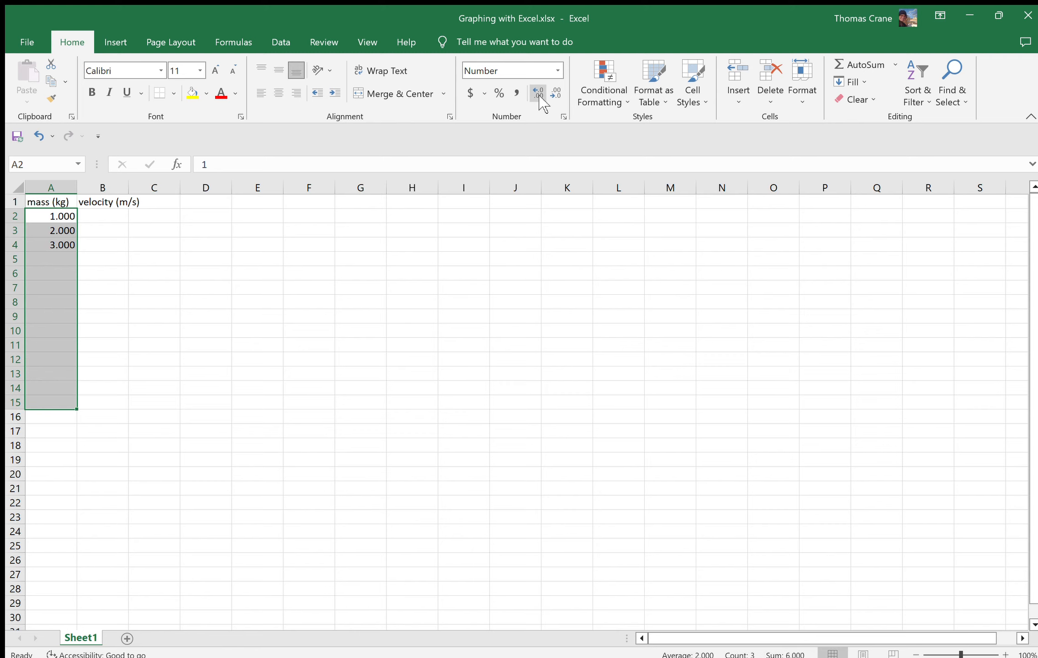
pyautogui.click(556, 94)
pyautogui.click(556, 94)
# Continue the mass column with 4.0, 5.0, 6.0, 7.0 and 8.0 in cells A5 to A9
pyautogui.press('Down')
pyautogui.press('Down')
pyautogui.press('Down')
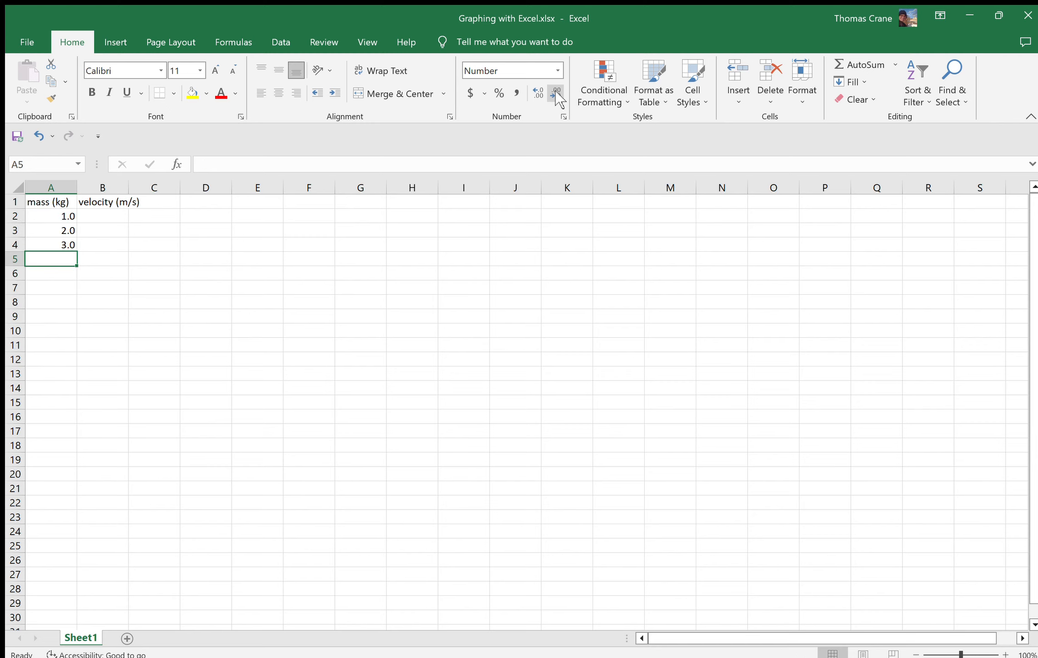
pyautogui.write('4.0')
pyautogui.press('Return')
pyautogui.write('5.0')
pyautogui.press('Return')
pyautogui.write('6.0')
pyautogui.press('Return')
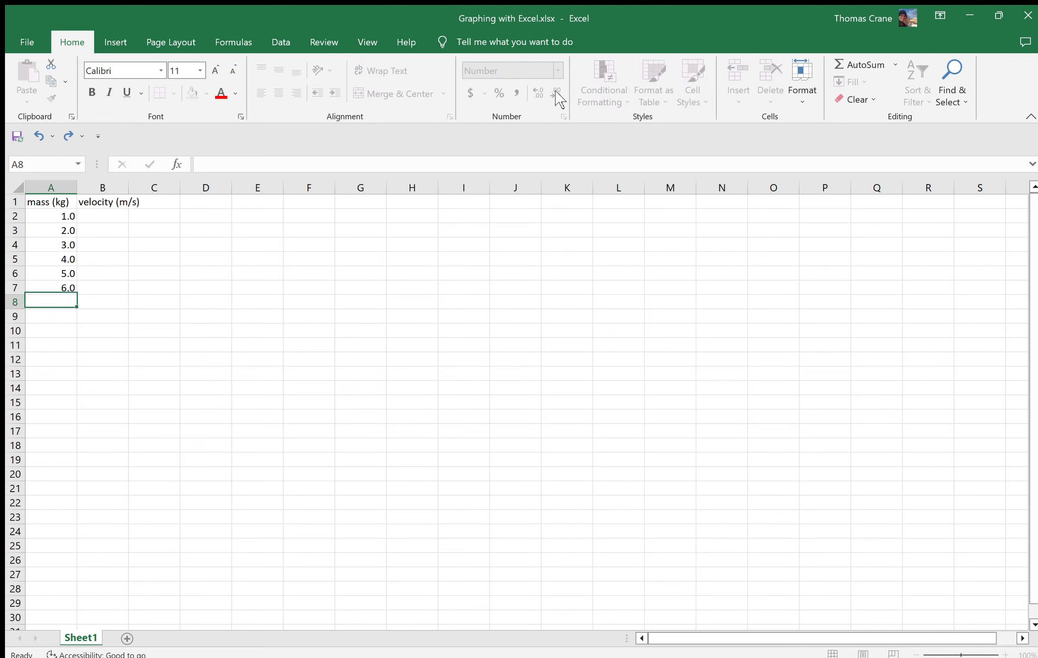
pyautogui.write('7.0')
pyautogui.press('Return')
pyautogui.write('8.0')
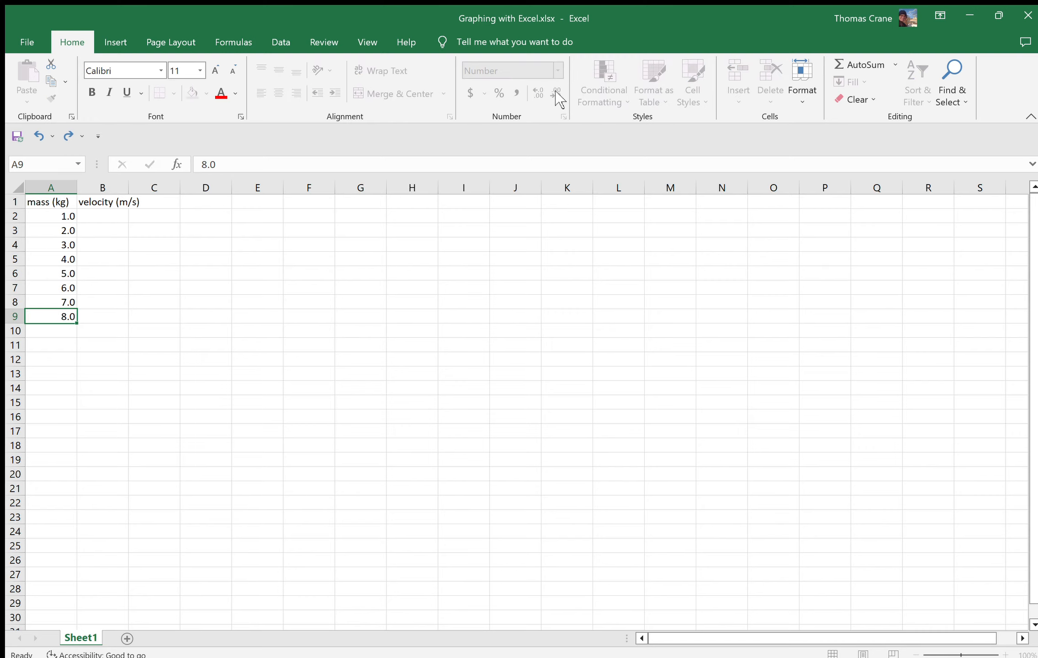
pyautogui.press('Return')
# Enter 22.4 as the first velocity value in cell B2
pyautogui.press('Right')
pyautogui.hotkey('ctrl', 'Up')
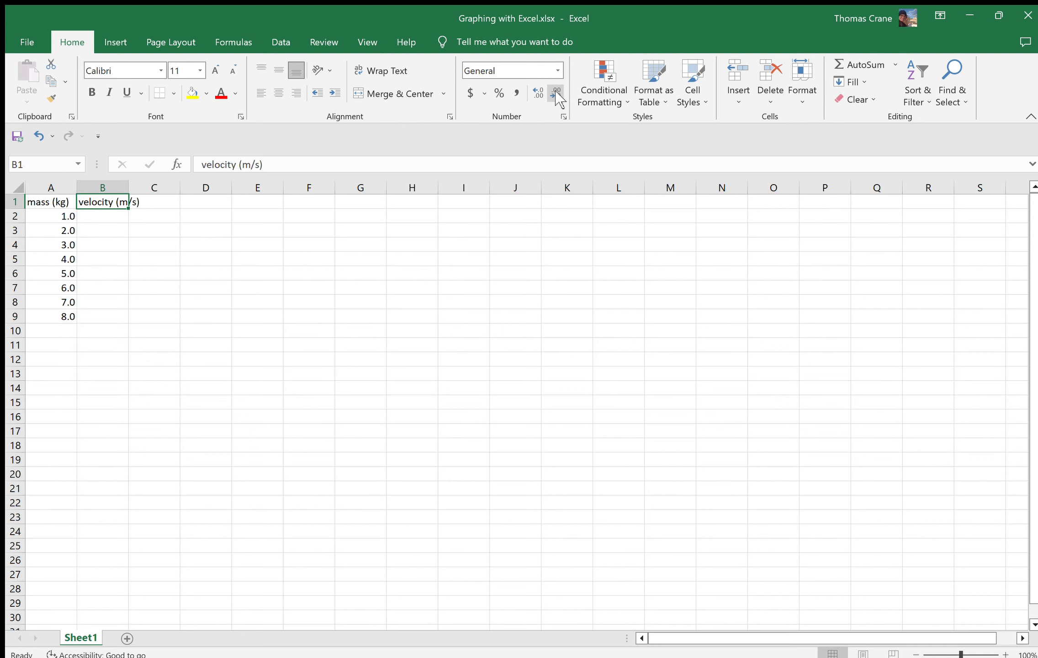
pyautogui.press('Down')
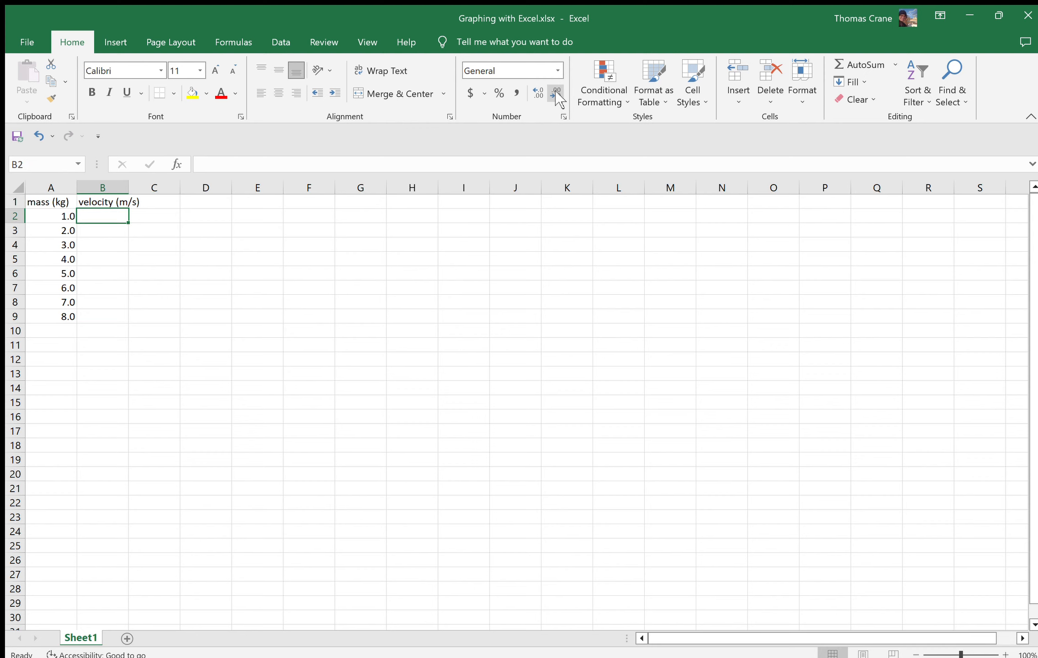
pyautogui.write('22.4')
pyautogui.press('Return')
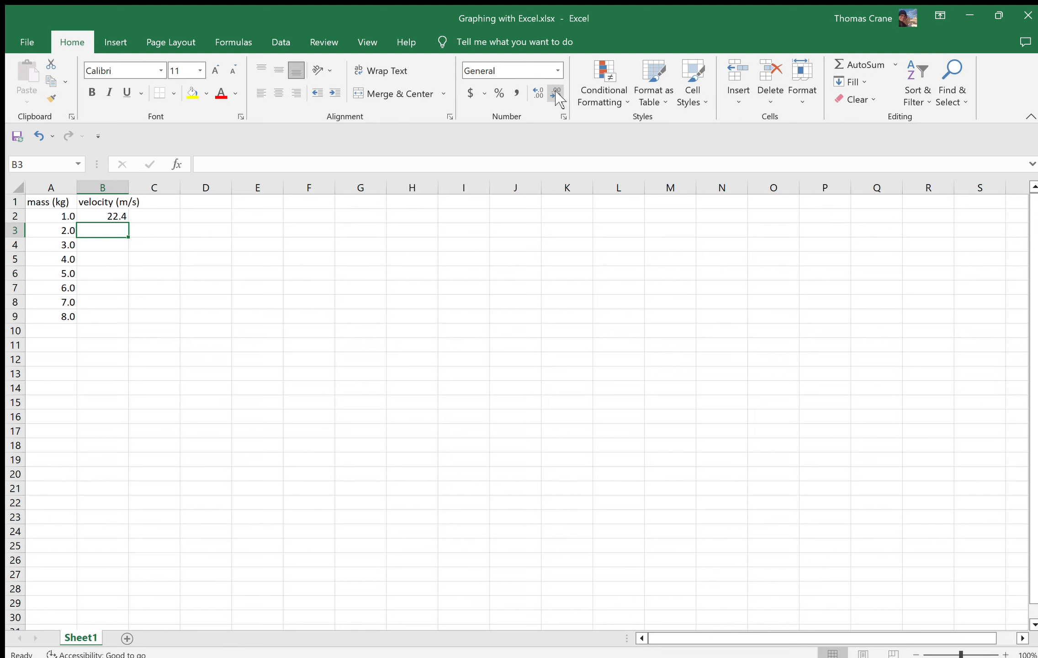
# Format cells B2:B9 in the velocity column as Number with one decimal place
pyautogui.press('Up')
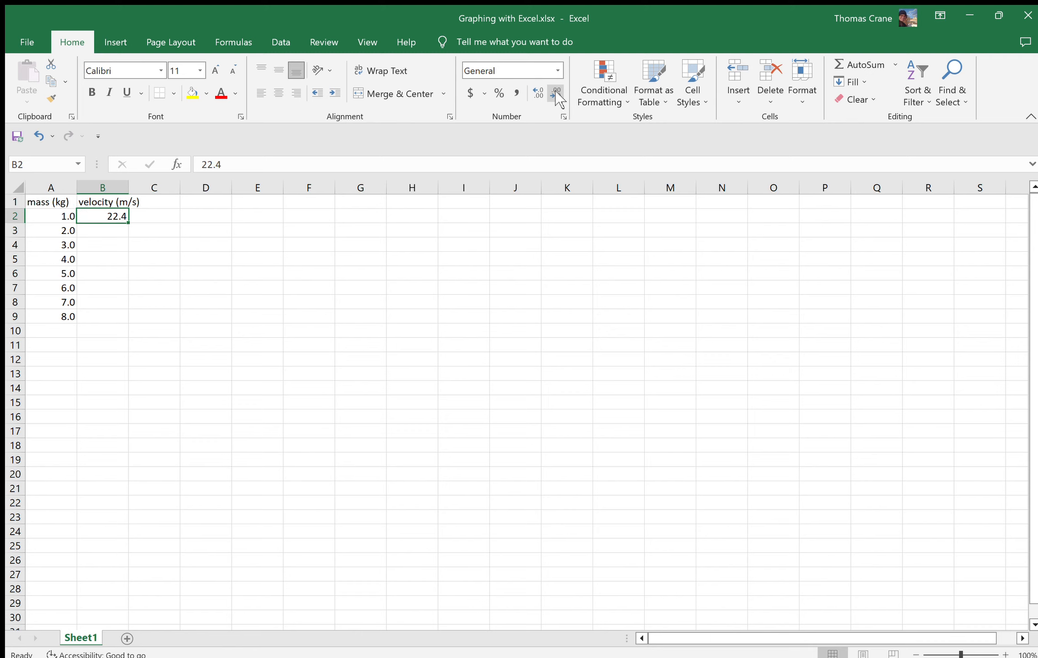
pyautogui.hotkey('shift', 'Down')
pyautogui.hotkey('shift', 'Down')
pyautogui.hotkey('shift', 'Down')
pyautogui.hotkey('shift', 'Down')
pyautogui.hotkey('shift', 'Down')
pyautogui.hotkey('shift', 'Down')
pyautogui.hotkey('shift', 'Down')
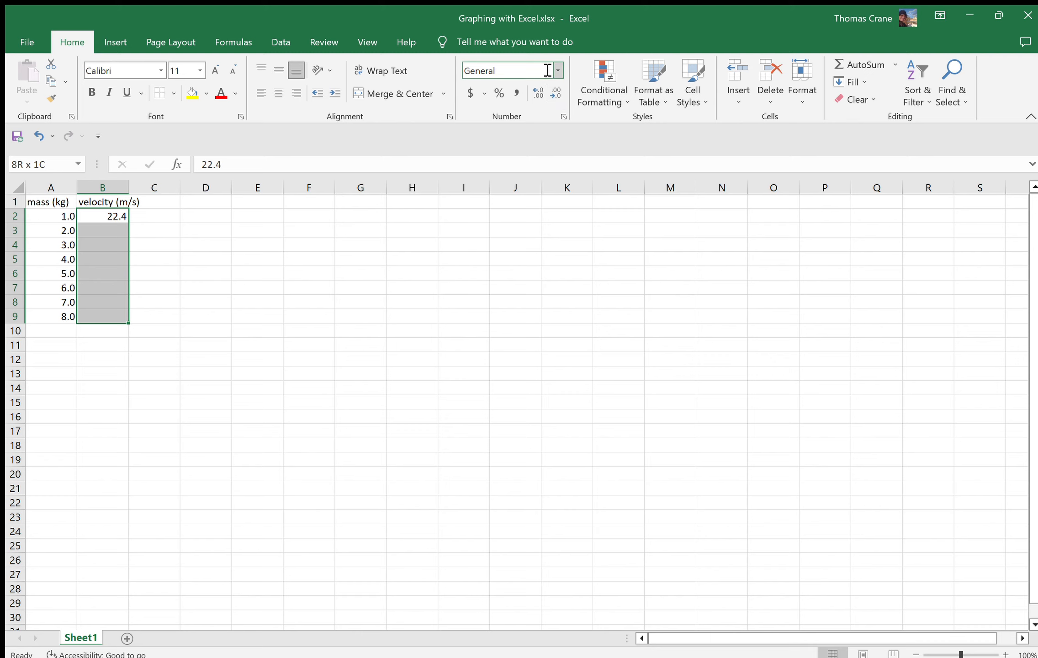
pyautogui.click(538, 94)
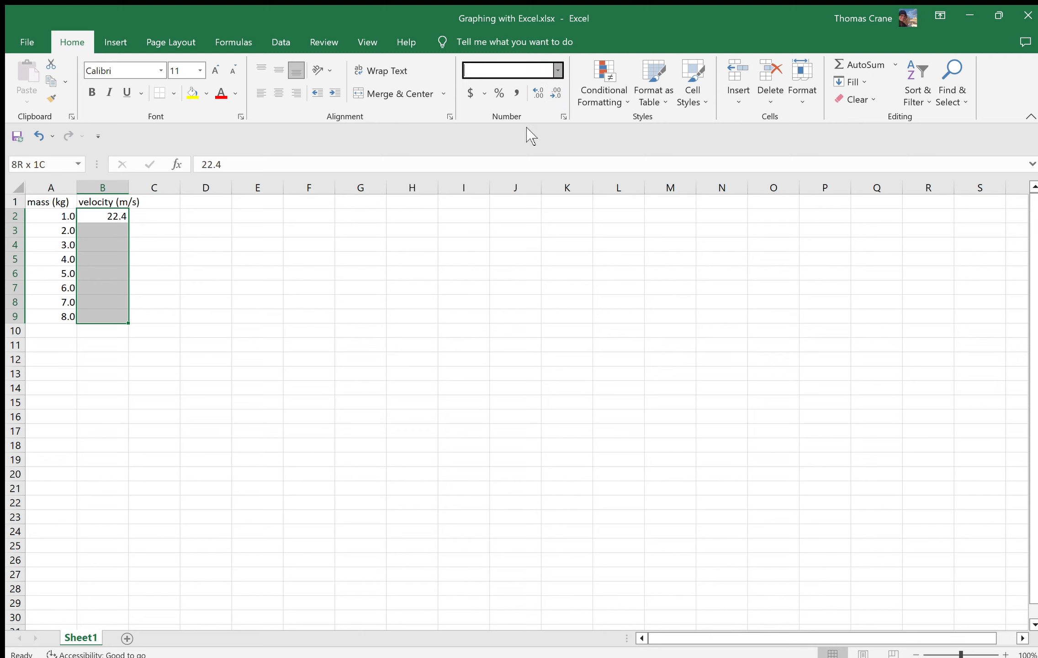
pyautogui.click(556, 93)
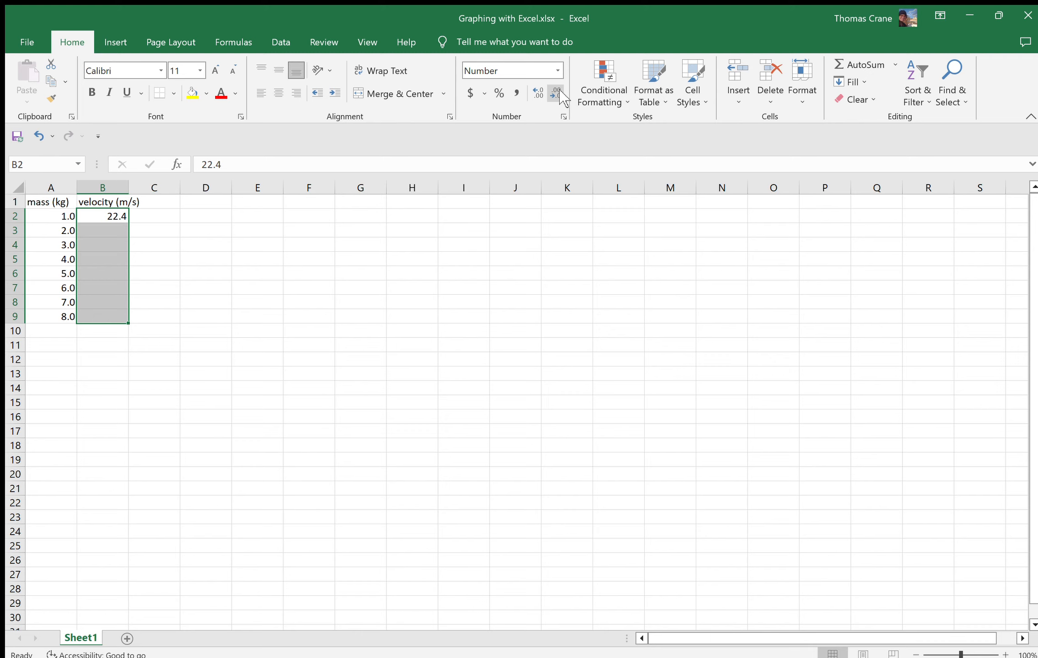
# Fill cells B3 to B9 with the velocities 19.6, 16.5, 13.3, 10.4, 7.7, 4.6 and 1.1
pyautogui.press('Down')
pyautogui.write('19.6')
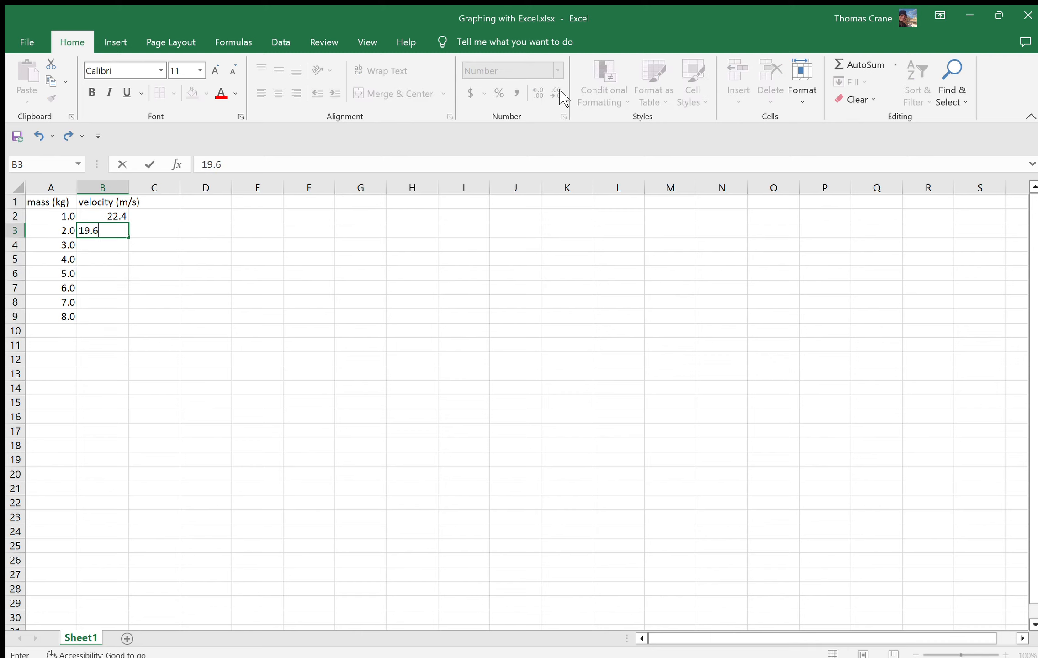
pyautogui.press('Return')
pyautogui.write('16.5')
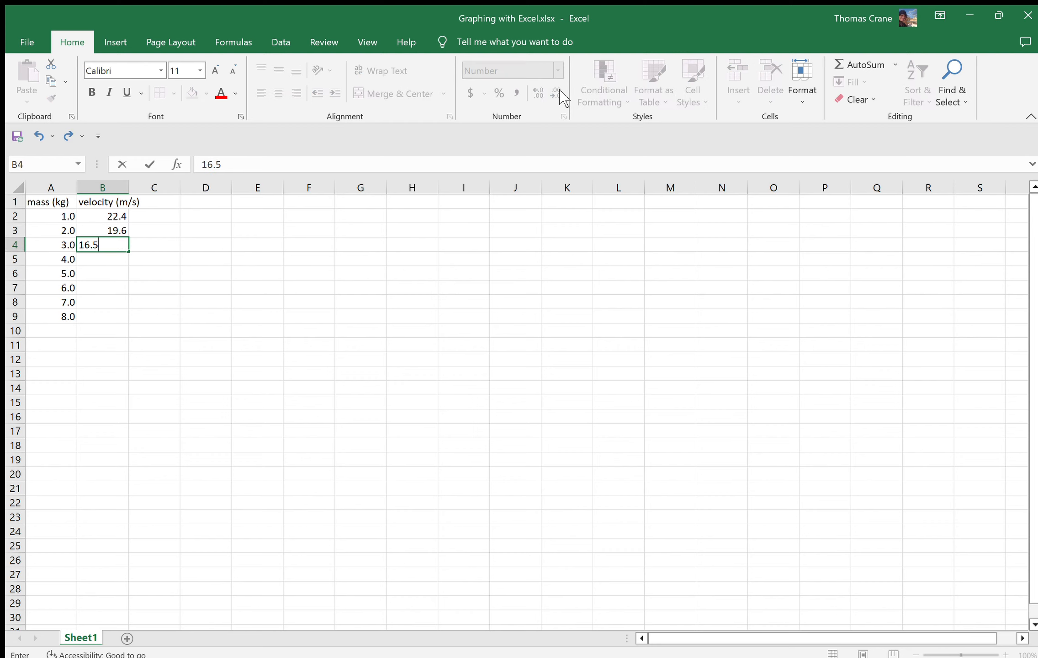
pyautogui.press('Return')
pyautogui.write('13.3')
pyautogui.press('Return')
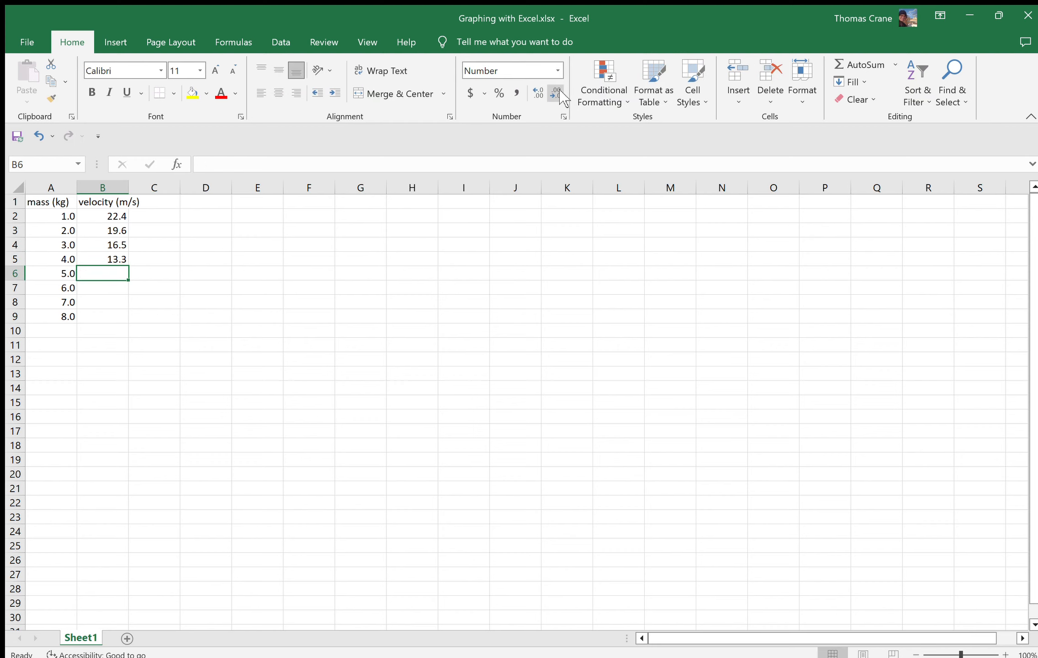
pyautogui.write('10.4')
pyautogui.press('Return')
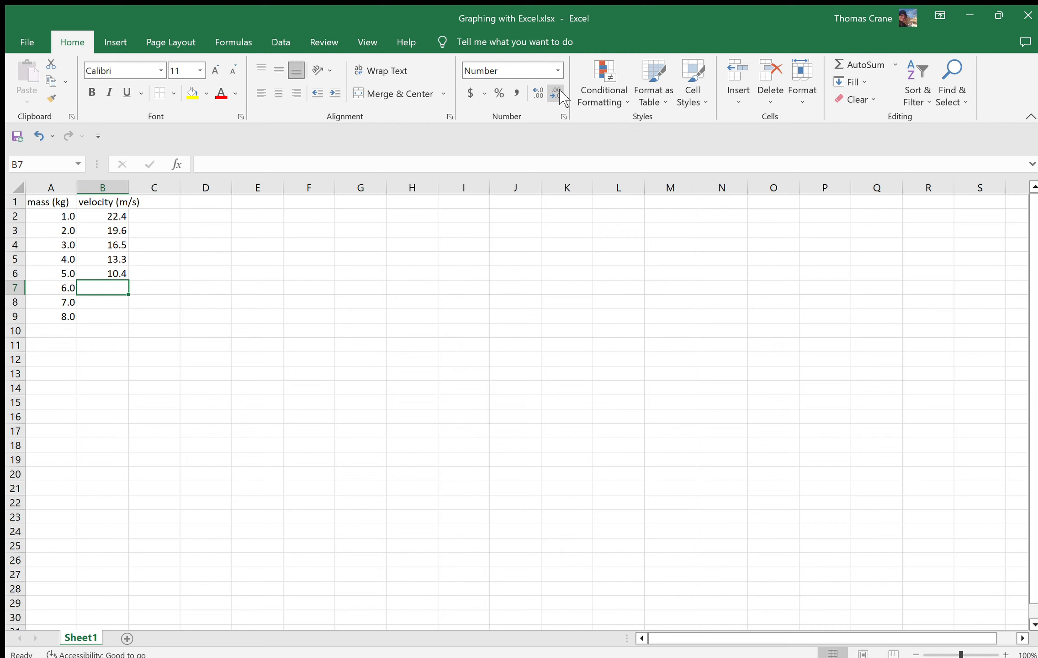
pyautogui.write('7.7')
pyautogui.press('Return')
pyautogui.write('4.6')
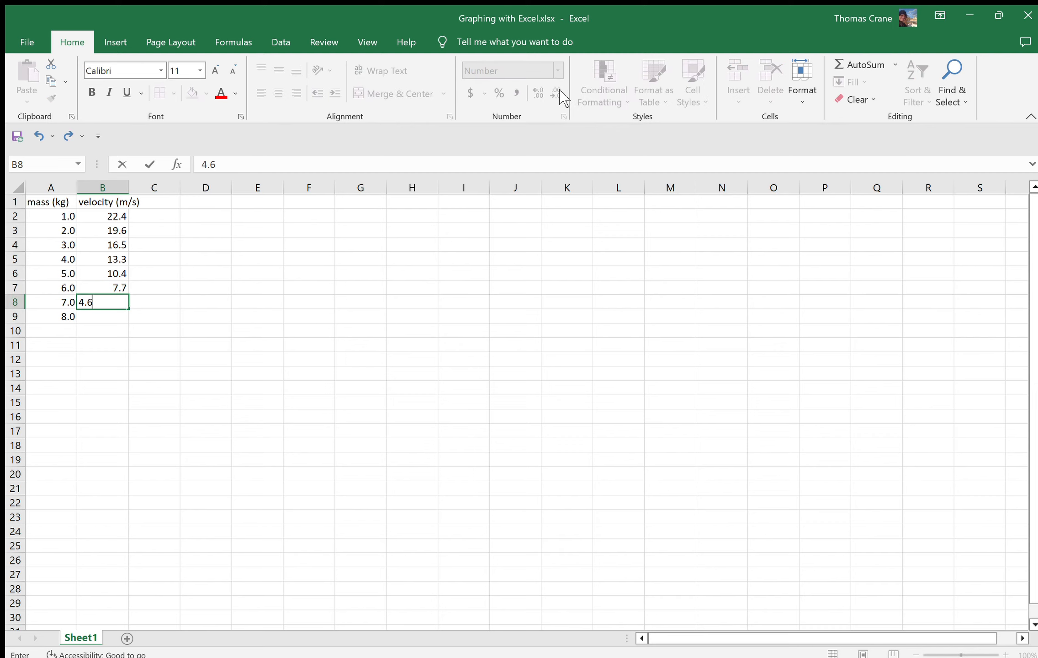
pyautogui.press('Return')
pyautogui.write('1.1')
pyautogui.press('Return')
pyautogui.press('Left')
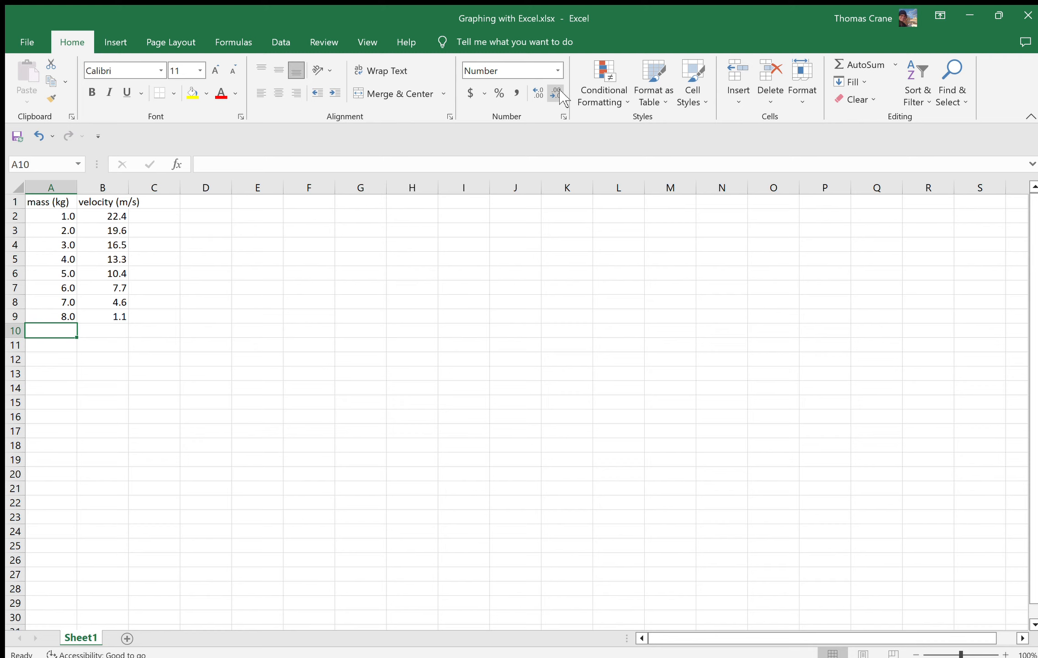
pyautogui.press('Up')
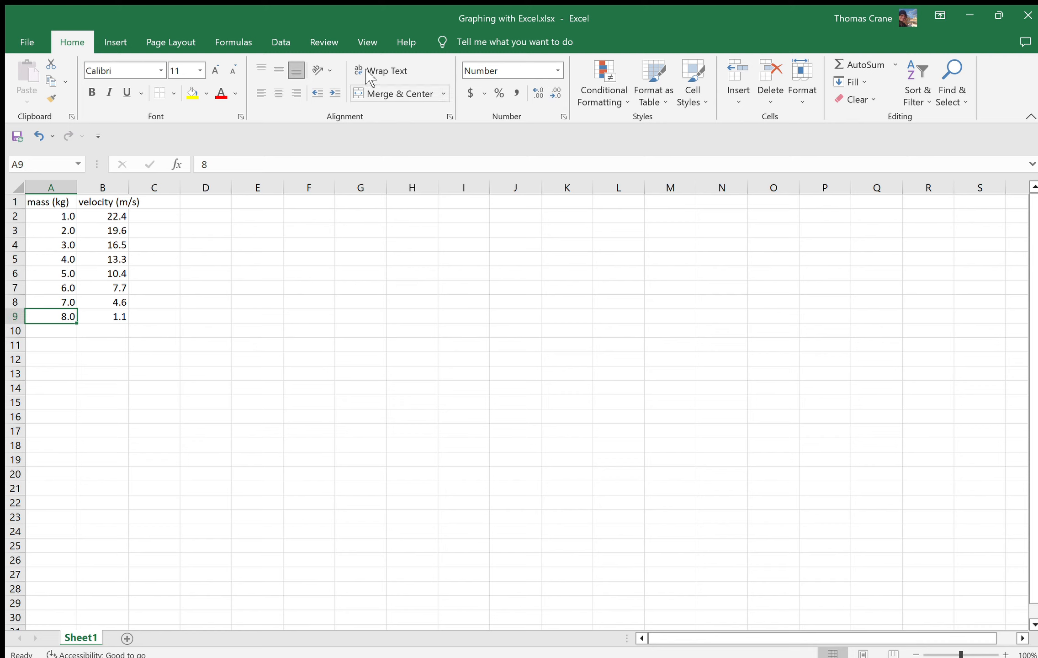
# Convert the data range A1:B9 into a table with a header row
pyautogui.moveTo(42, 202); pyautogui.dragTo(104, 315)
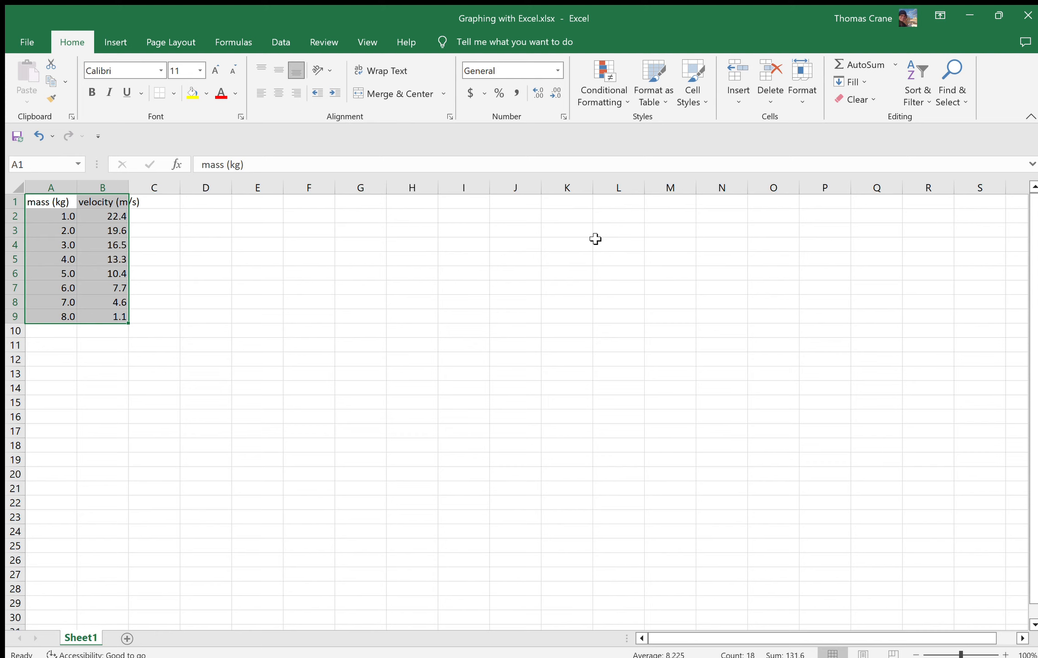
pyautogui.hotkey('ctrl', 't')
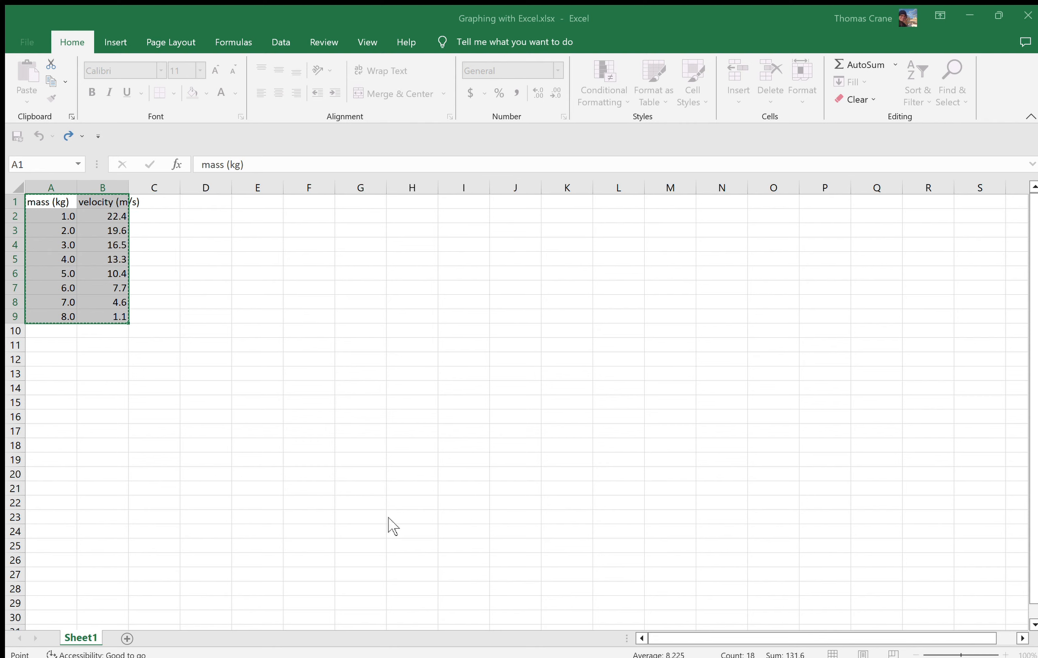
pyautogui.hotkey('ctrl', 't')
pyautogui.press('Return')
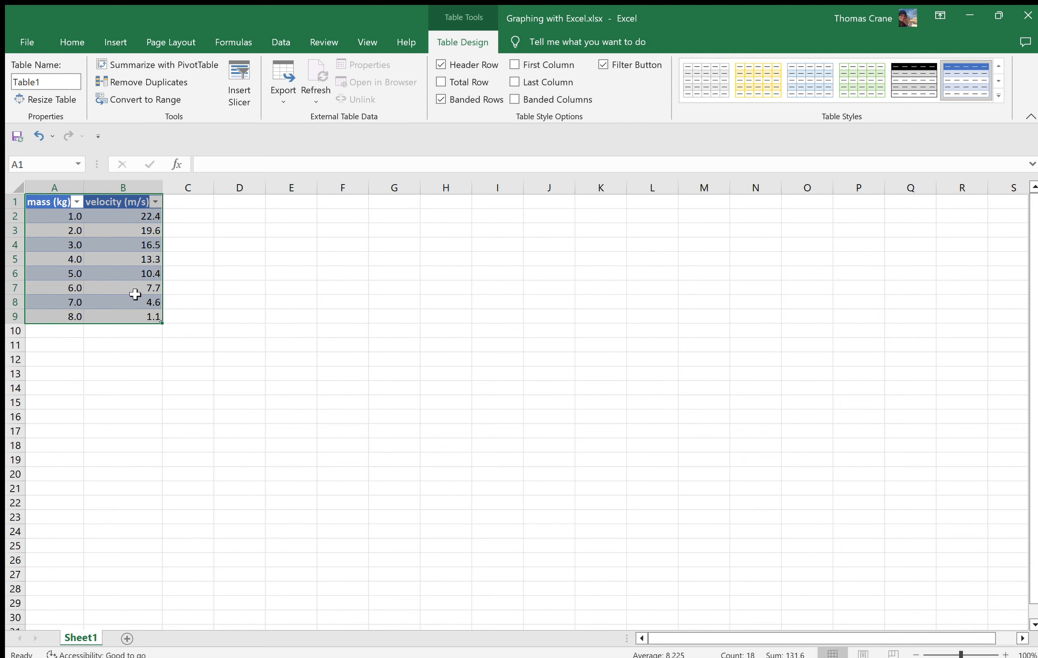
# Insert a markers-only scatter chart of velocity against mass from the table data
pyautogui.click(72, 42)
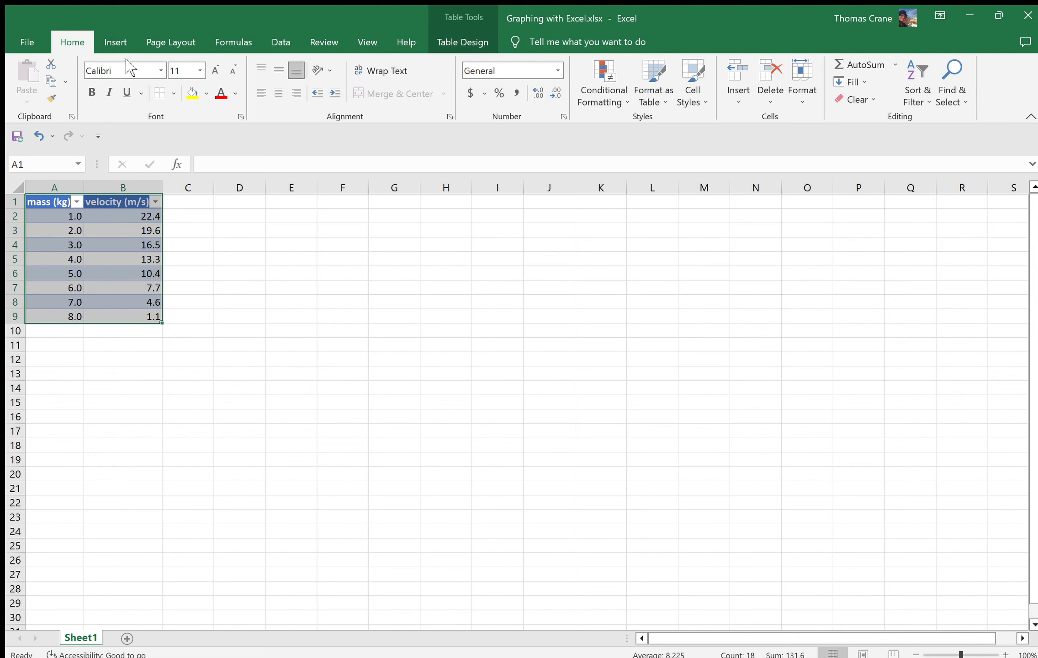
pyautogui.click(115, 42)
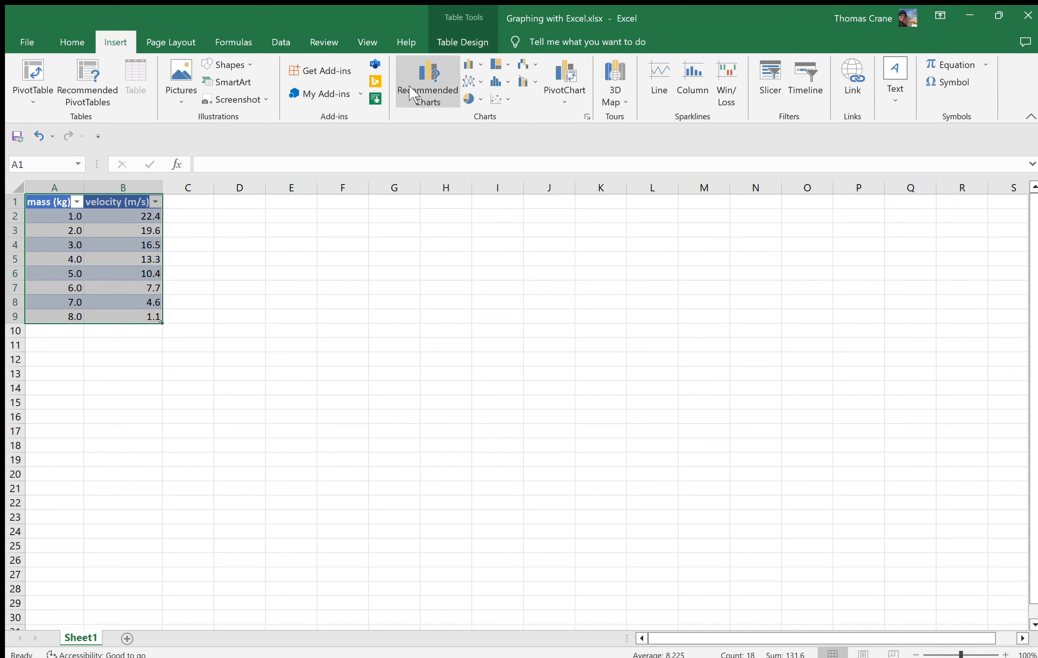
pyautogui.click(493, 107)
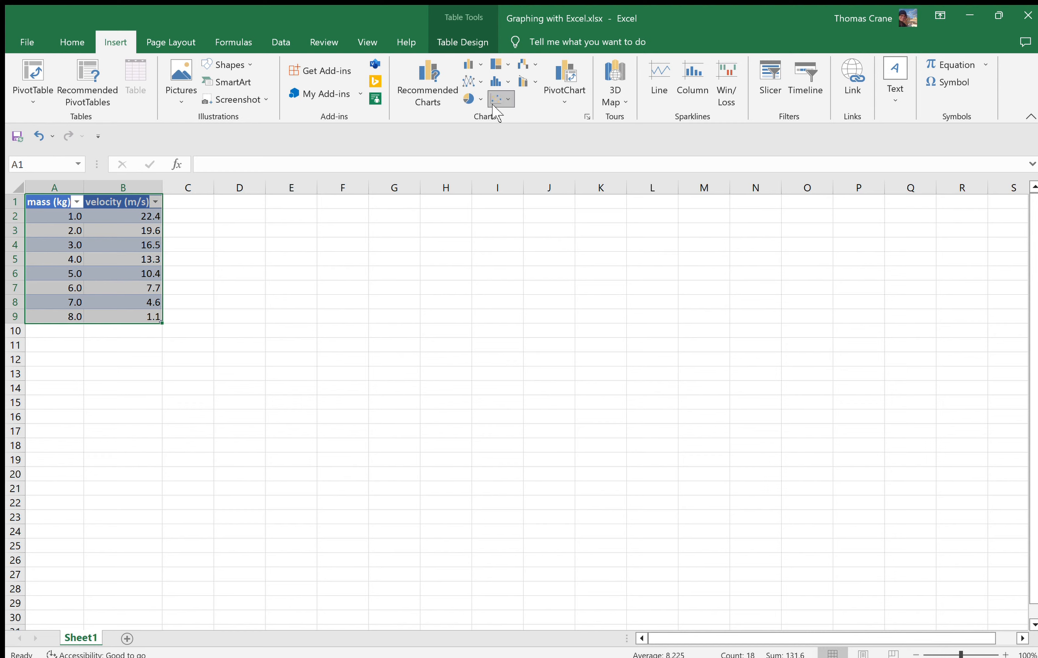
pyautogui.click(506, 151)
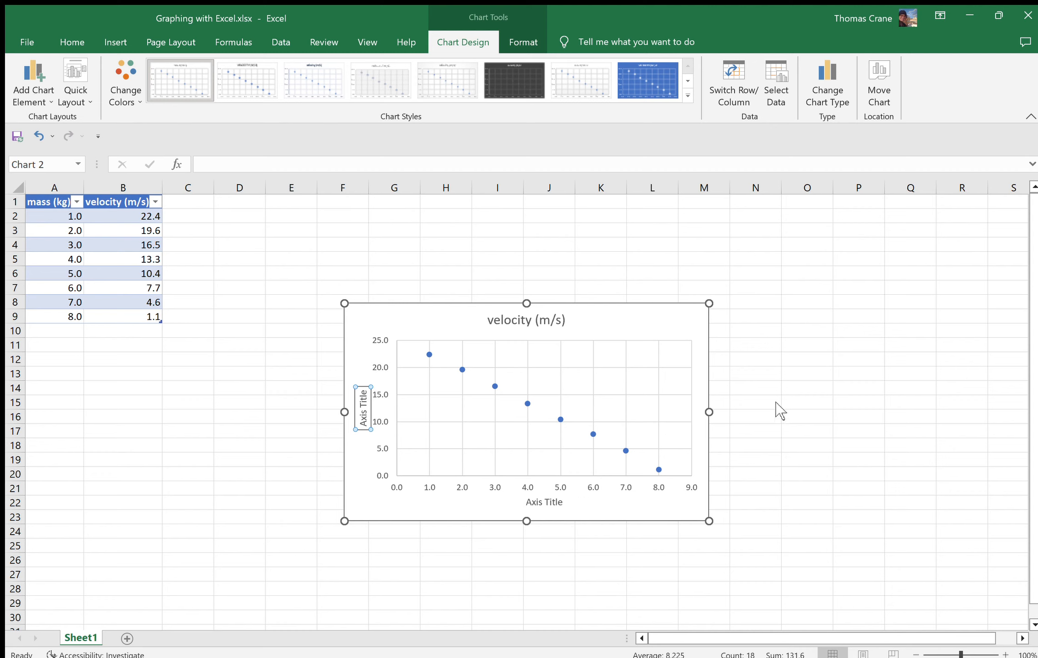
# Add a linear trendline to the data points of the velocity scatter chart
pyautogui.click(761, 384)
pyautogui.click(760, 386)
pyautogui.click(754, 439)
pyautogui.click(762, 455)
pyautogui.click(585, 320)
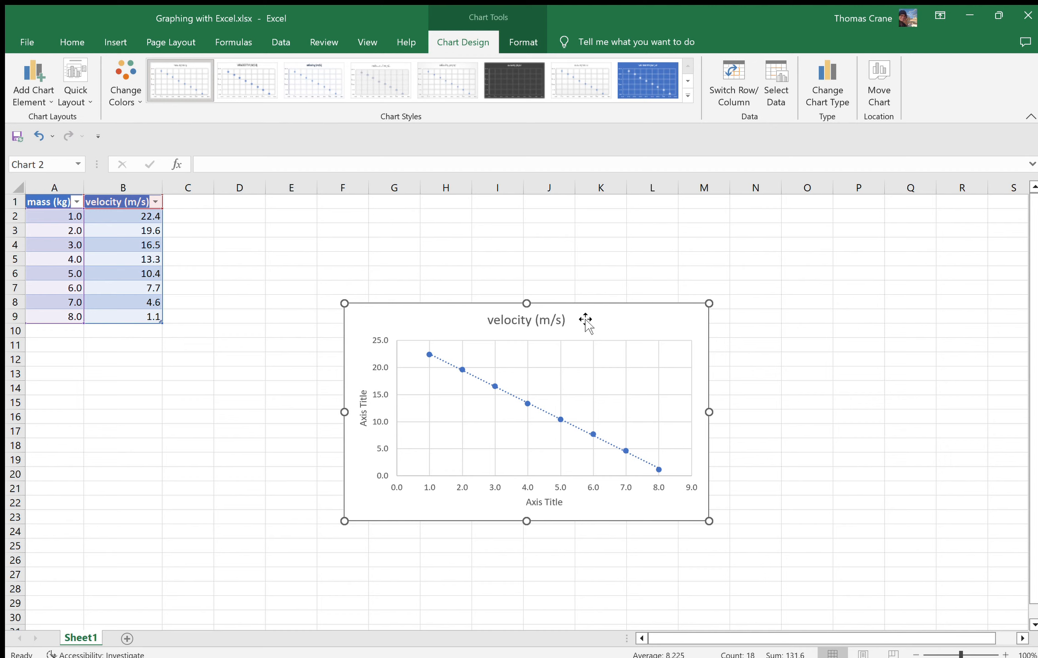
# Change the chart title to "Velocity vs Mass"
pyautogui.click(545, 323)
pyautogui.click(539, 324)
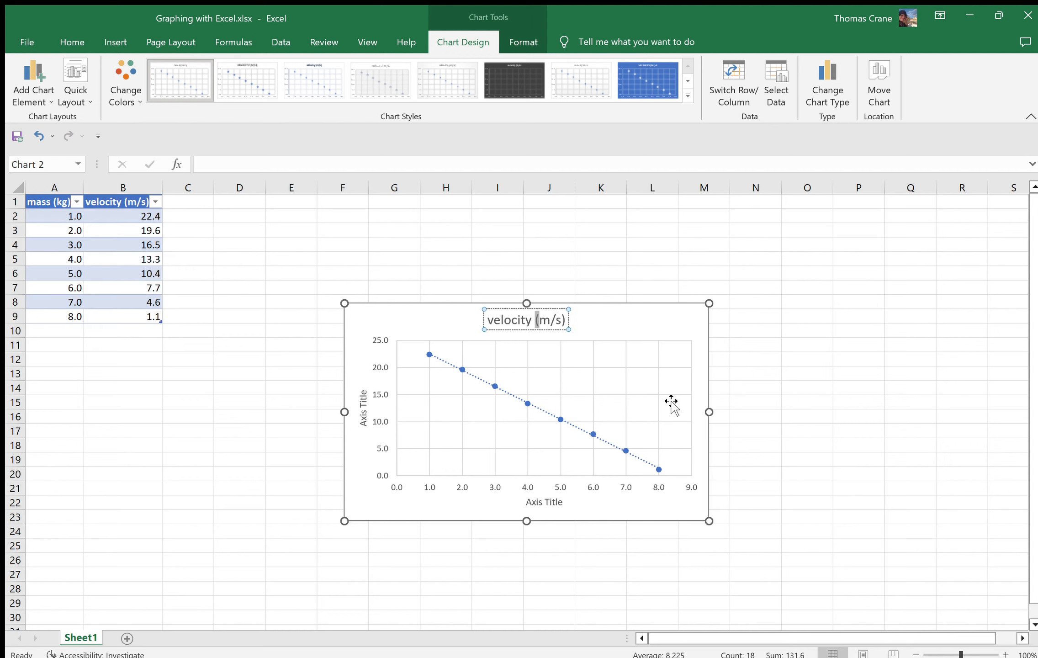
pyautogui.hotkey('ctrl', 'a')
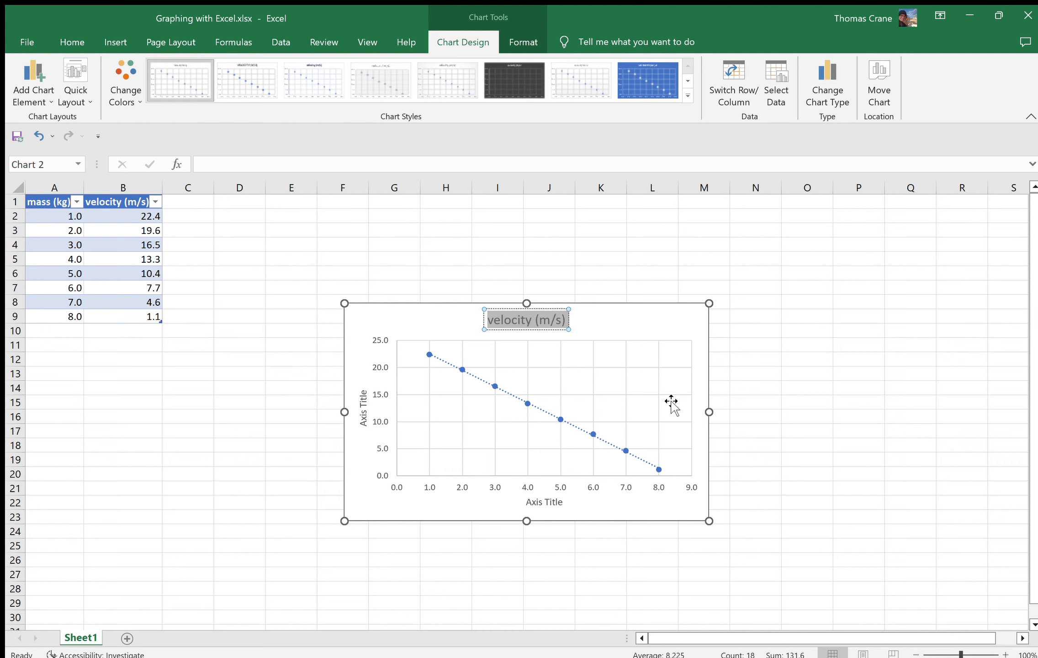
pyautogui.write('Velocity')
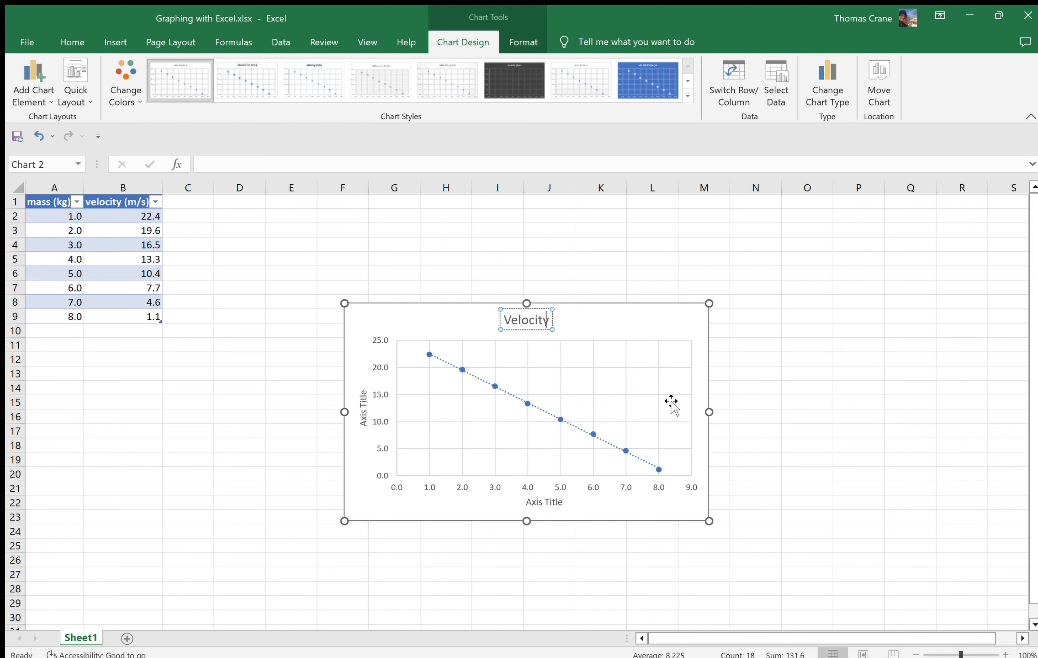
pyautogui.write(' vs Mass')
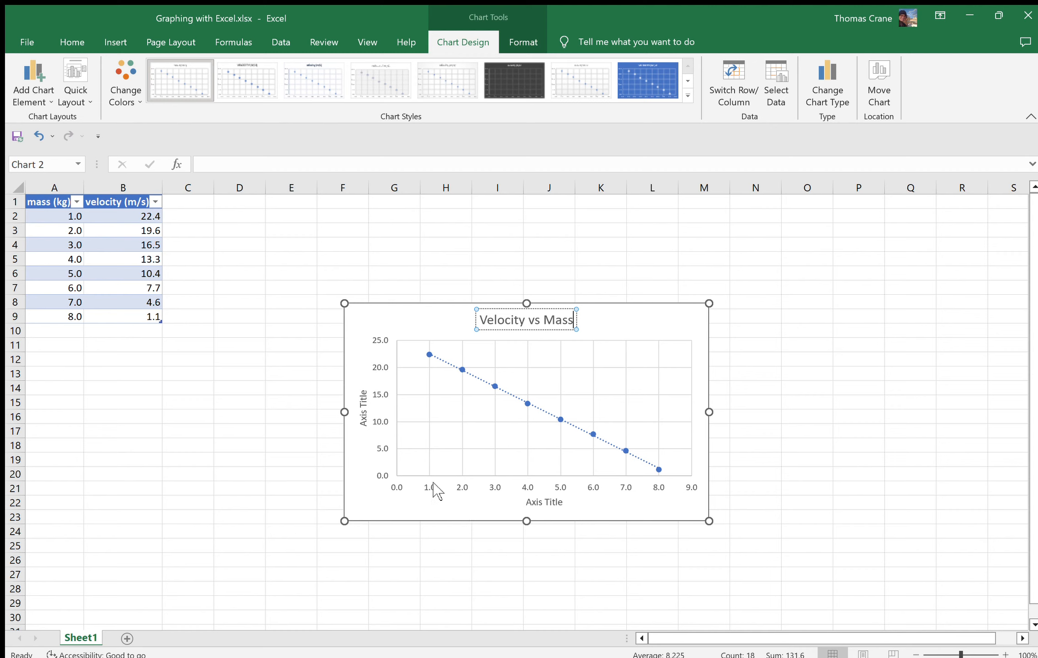
# Set the vertical axis title of the chart to "Velocity (m/s)"
pyautogui.click(364, 411)
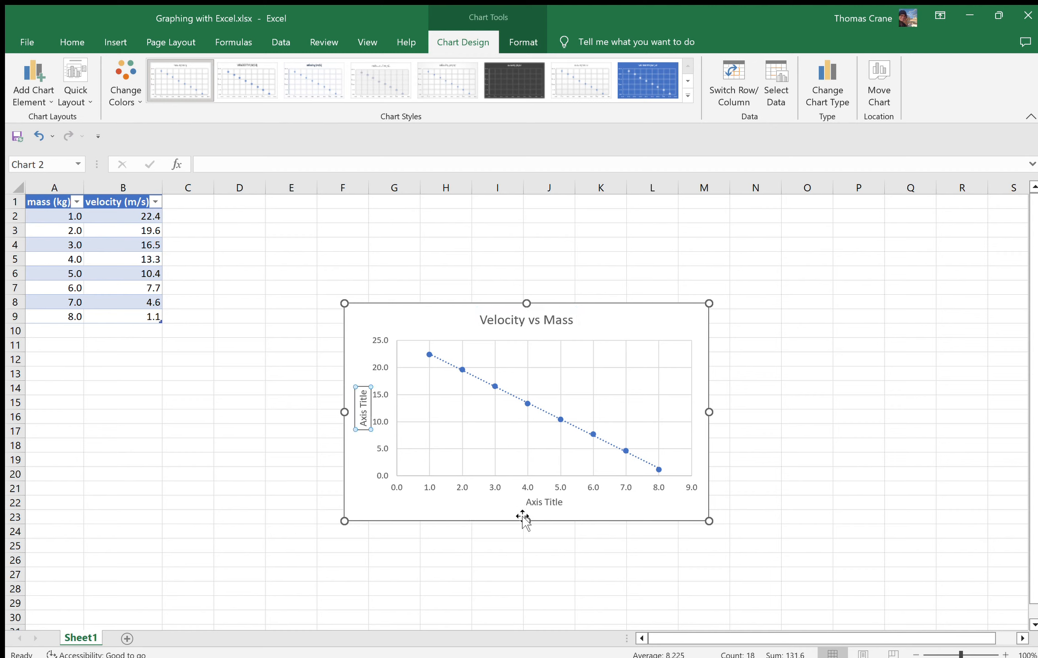
pyautogui.doubleClick(363, 399)
pyautogui.hotkey('ctrl', 'a')
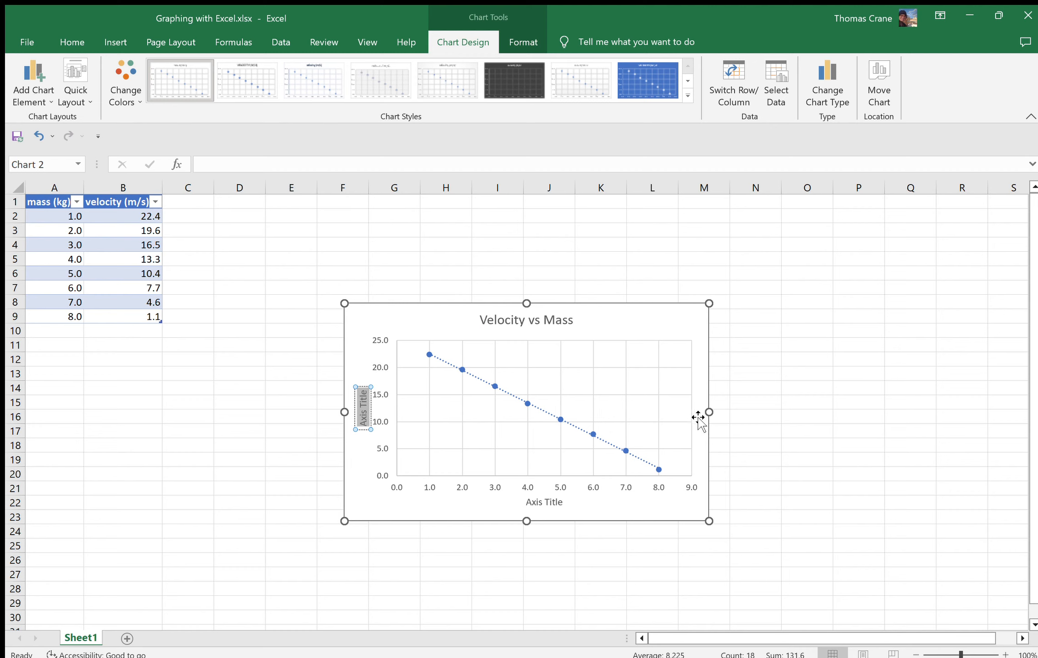
pyautogui.write('Vel')
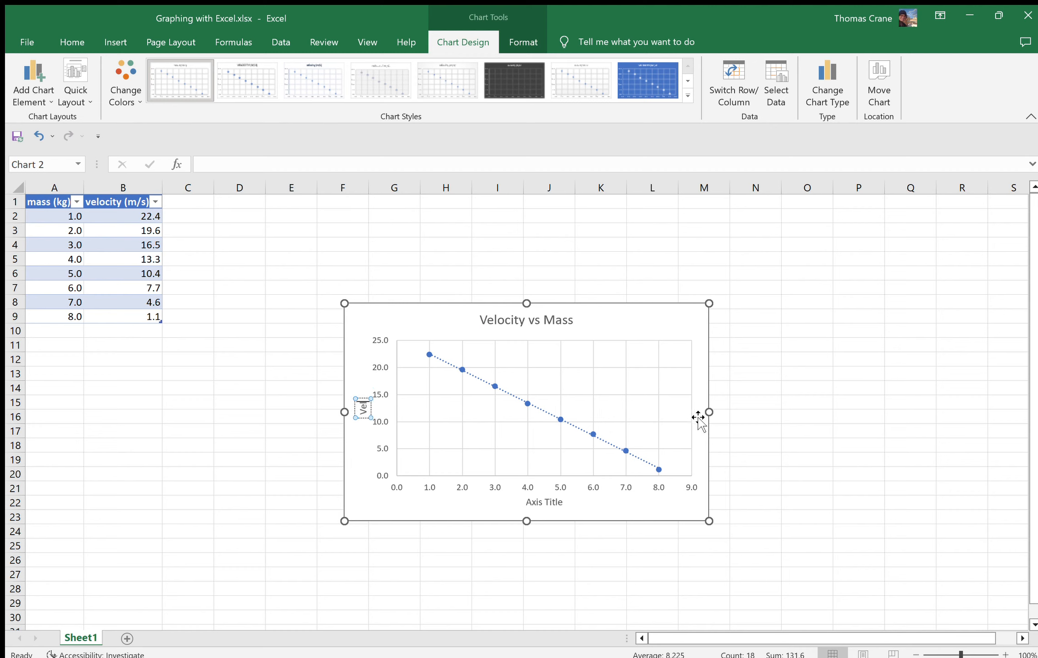
pyautogui.write('ocity (m/s)')
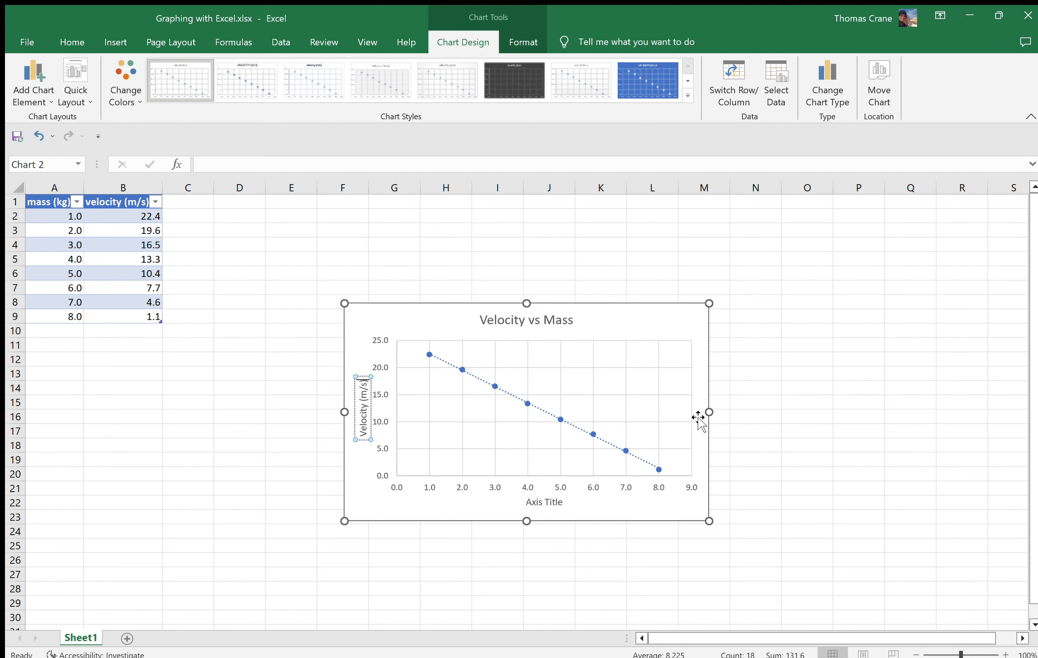
# Set the horizontal axis title to "Mass (kg)" and enlarge the chart so its upper-left corner reaches column C, row 1
pyautogui.click(539, 501)
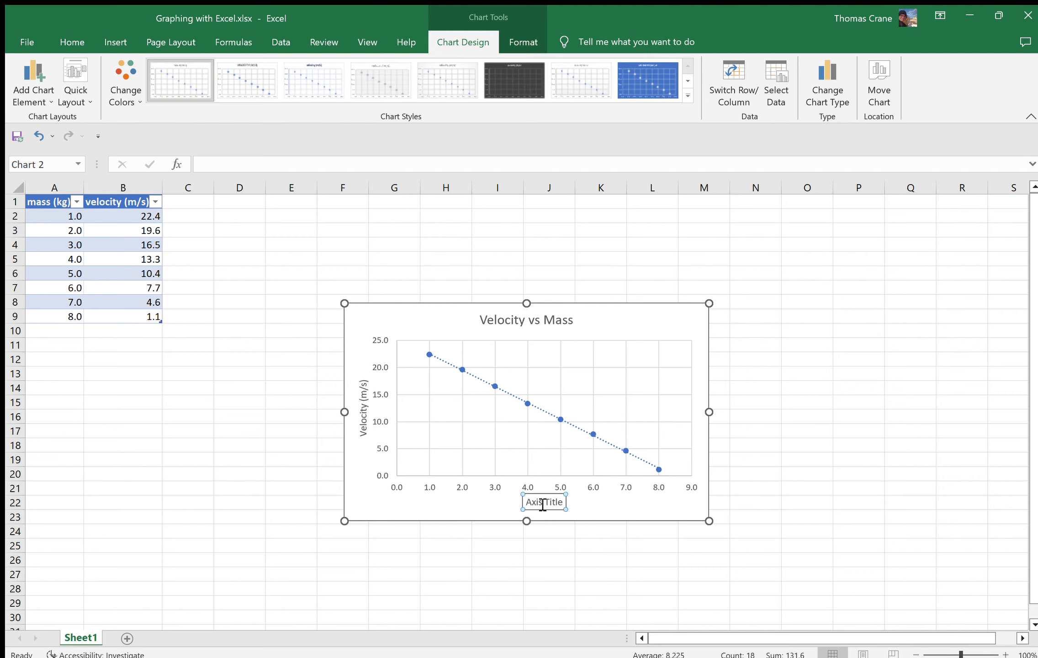
pyautogui.doubleClick(541, 502)
pyautogui.tripleClick(543, 502)
pyautogui.write('Mass (kg)')
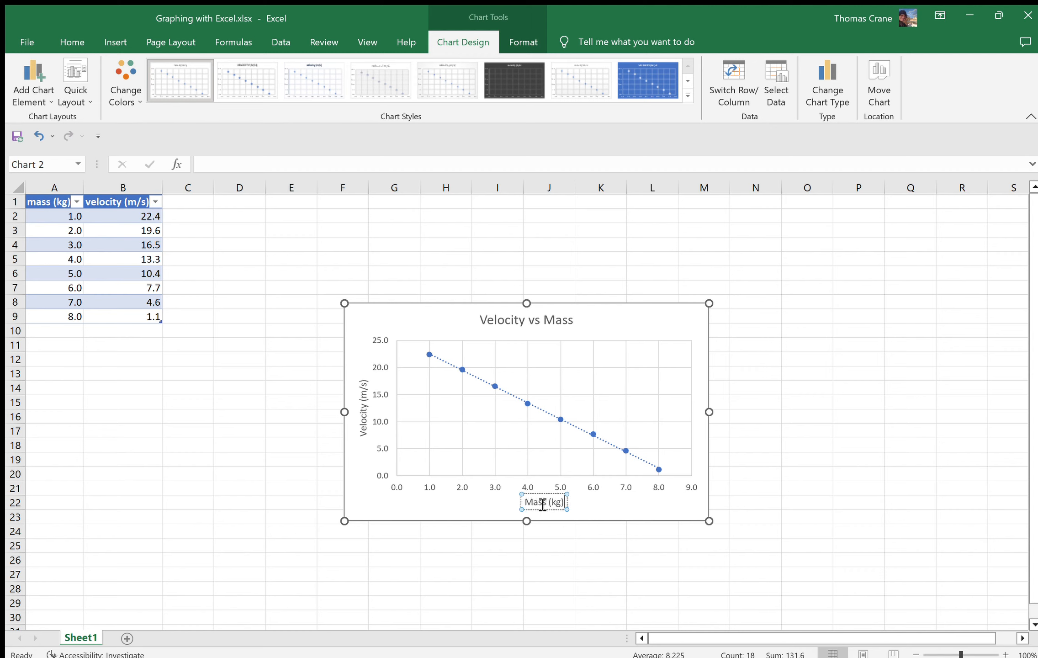
pyautogui.click(645, 321)
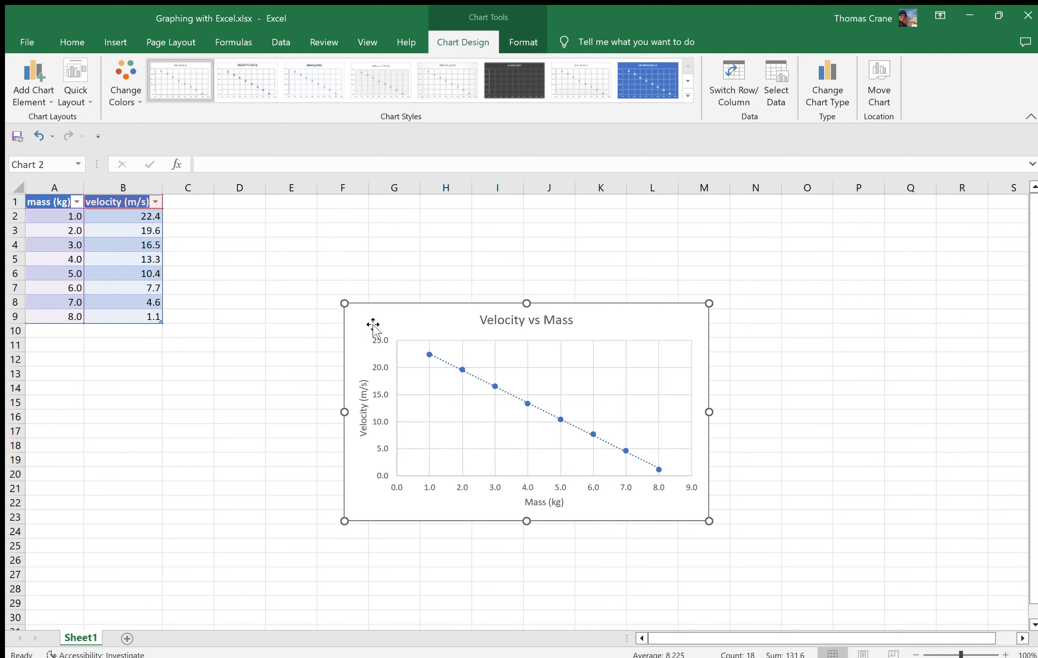
pyautogui.moveTo(344, 303); pyautogui.dragTo(212, 211)
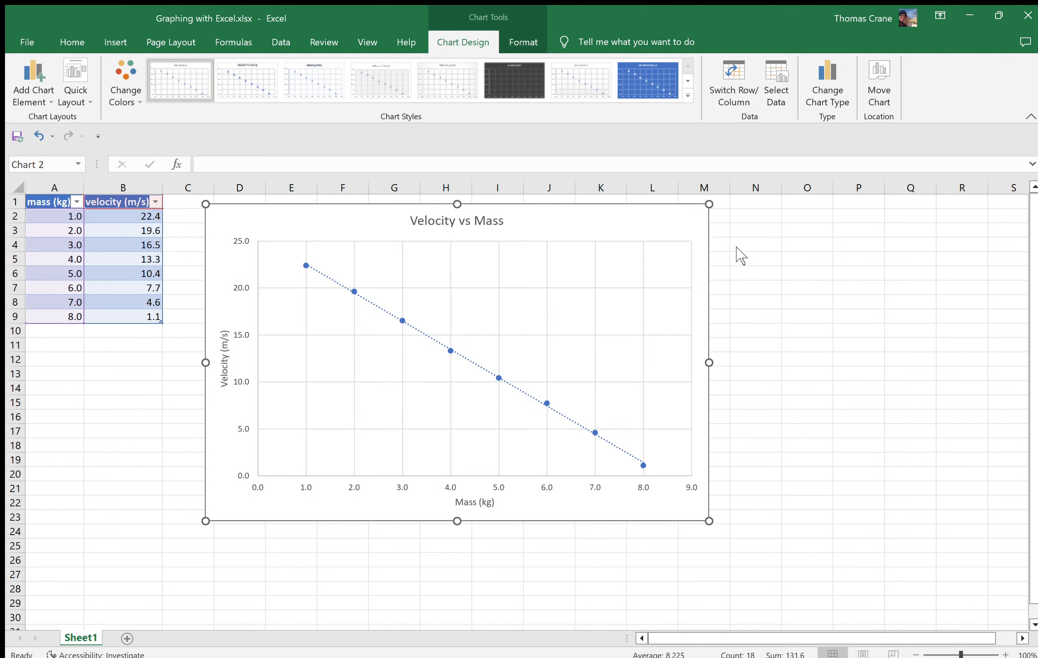
# Display the linear trendline's equation on the chart and move its label above the line, between the 10.0 and 15.0 gridlines
pyautogui.click(570, 419)
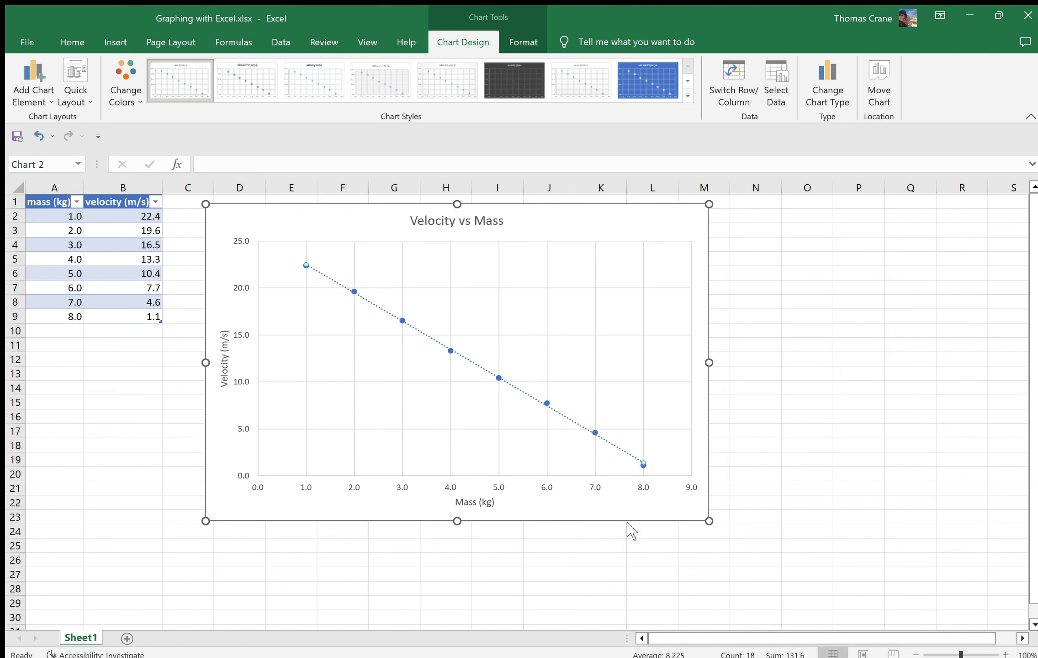
pyautogui.hotkey('ctrl', '1')
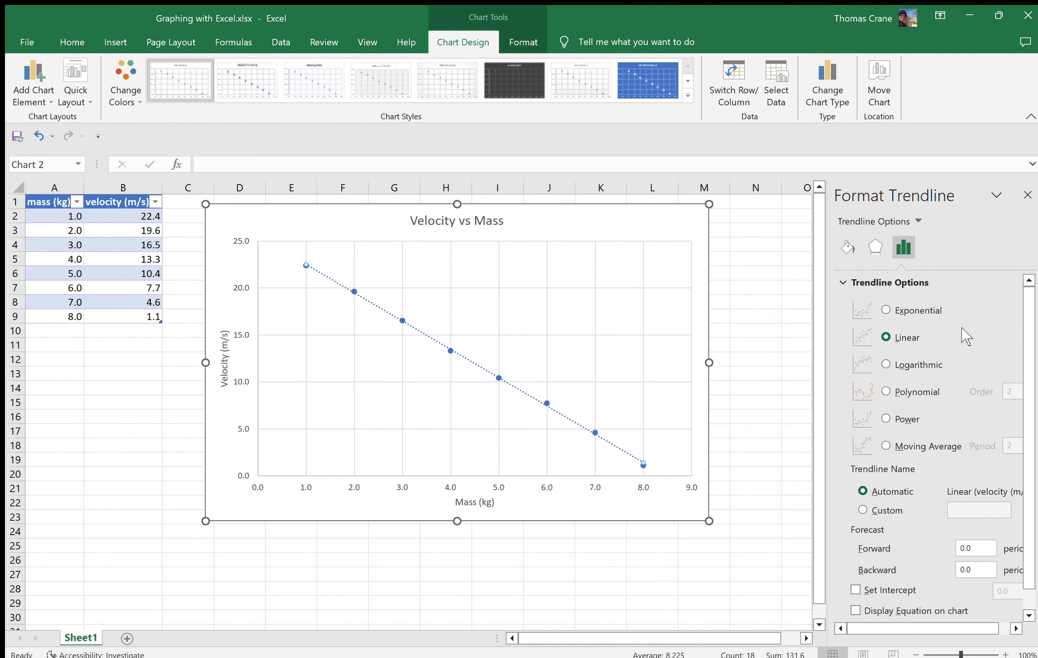
pyautogui.scroll(-1, 962, 338)
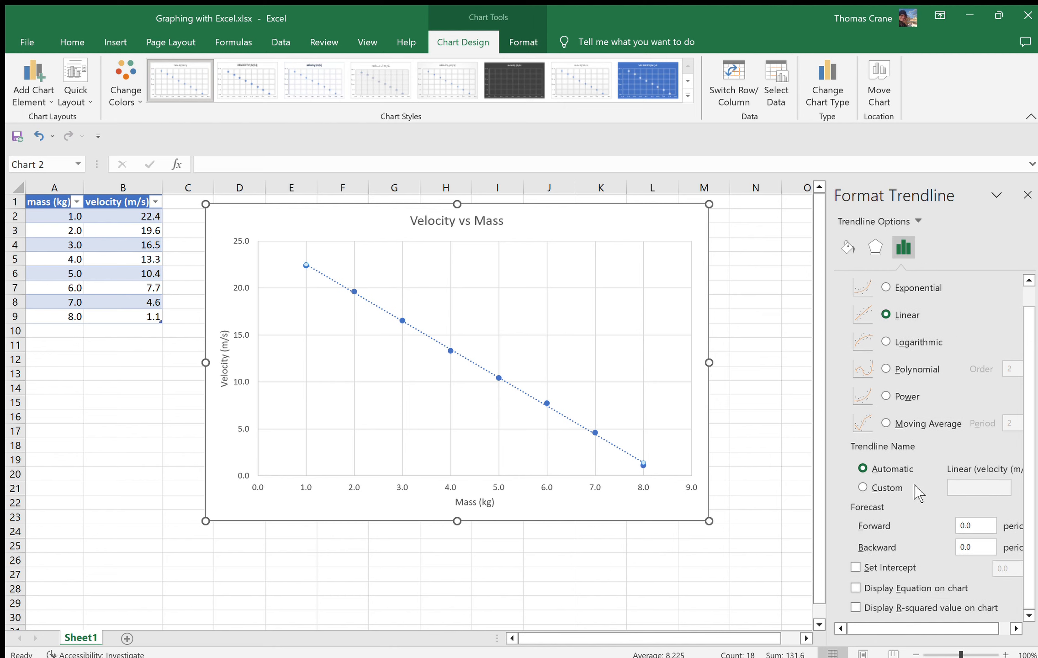
pyautogui.click(884, 592)
pyautogui.click(584, 462)
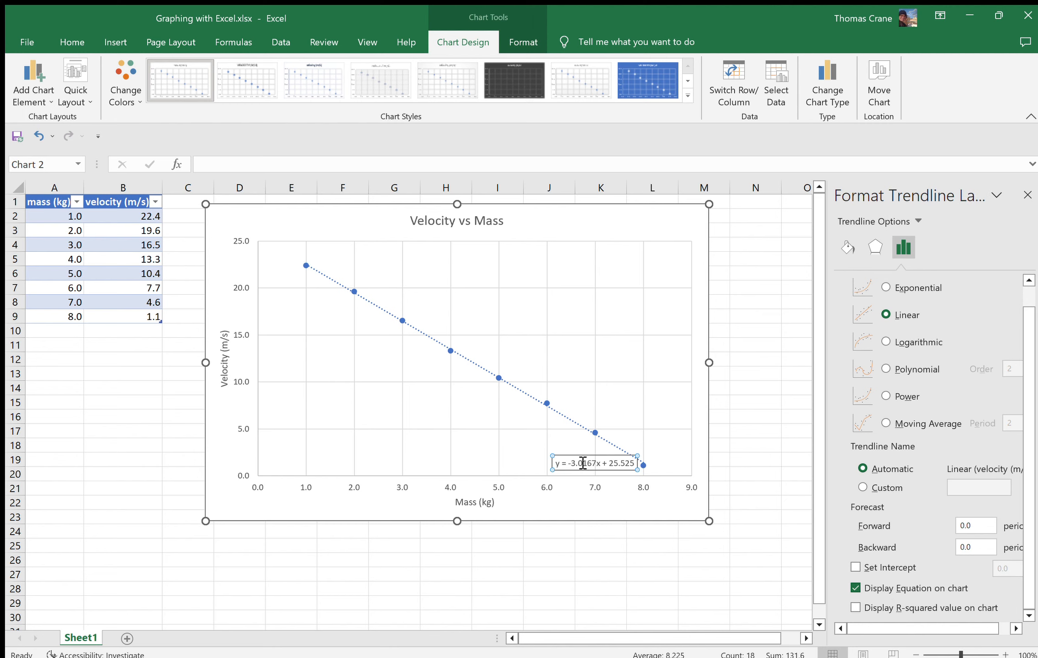
pyautogui.moveTo(581, 456); pyautogui.dragTo(579, 341)
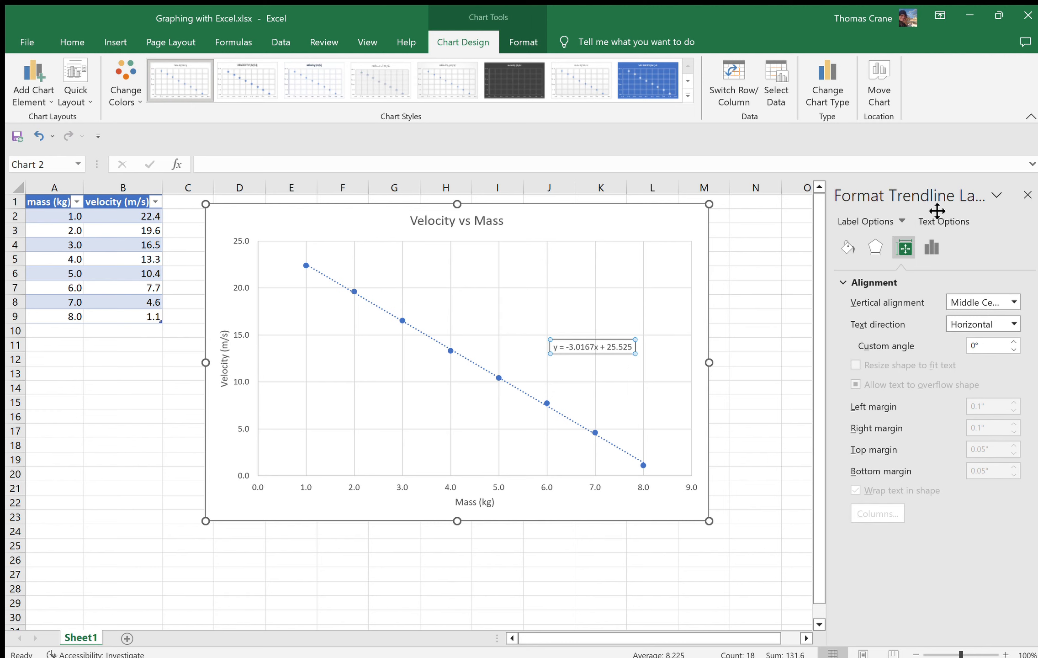
pyautogui.click(675, 233)
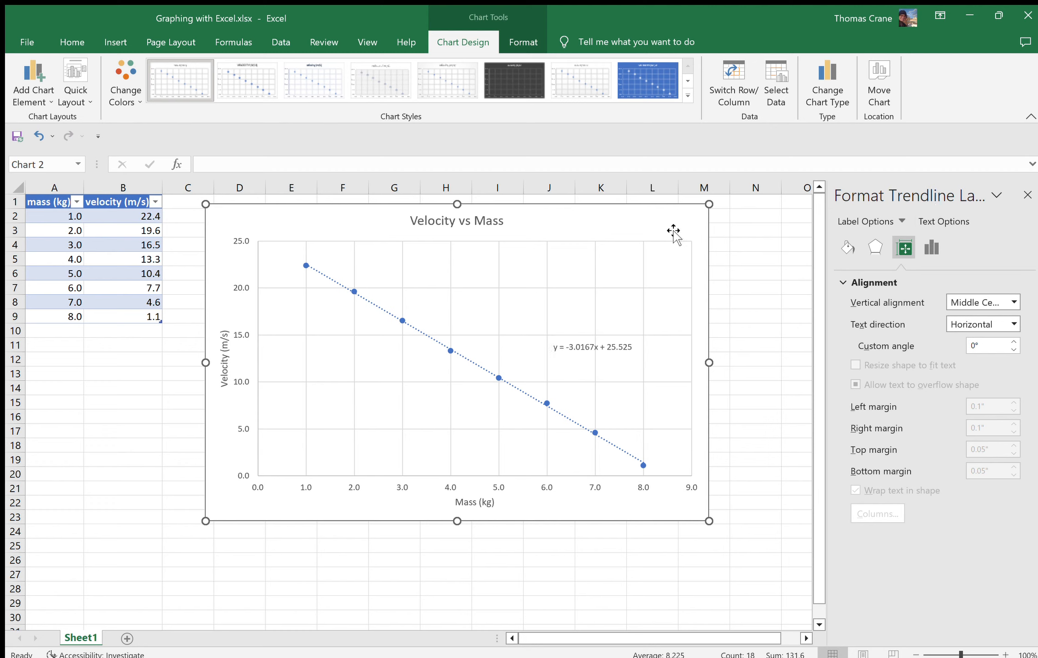